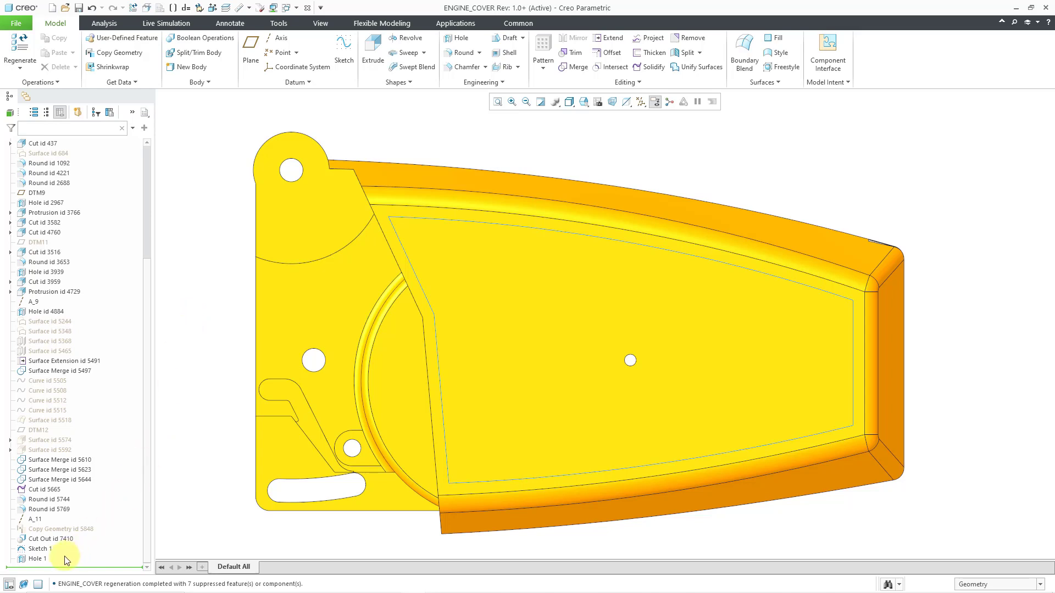
Create a fill pattern of Hole 1 using Sketch 1 as the fill region, with a spacing of 0.25
click(34, 560)
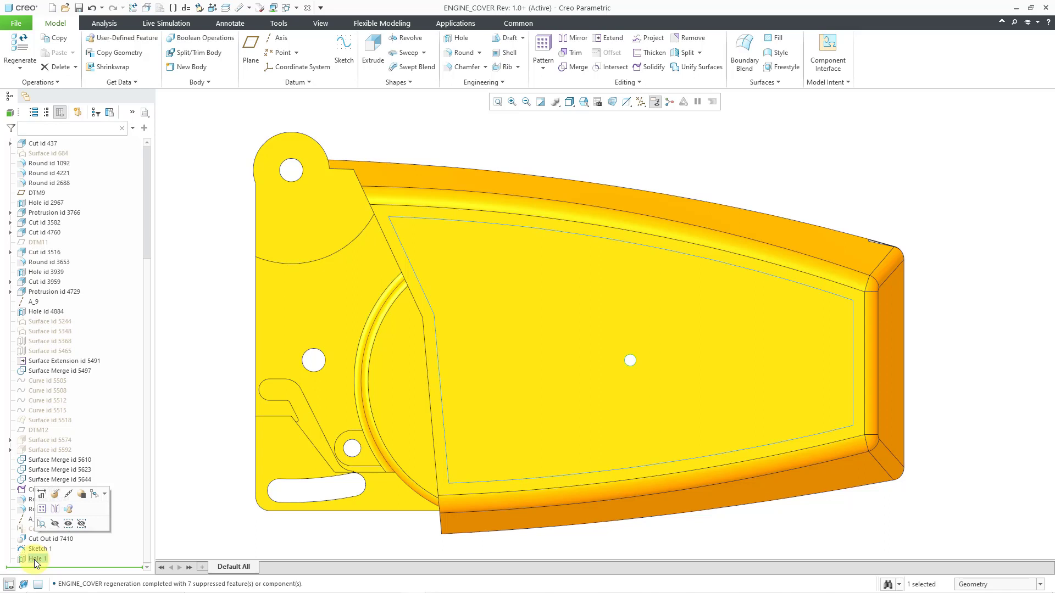
click(42, 510)
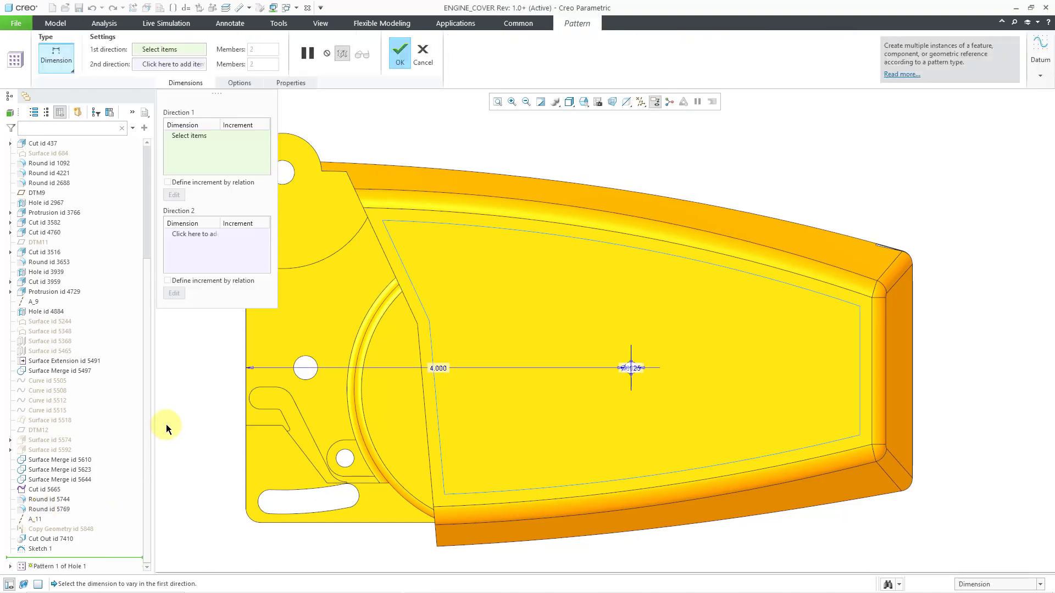
right_click(170, 373)
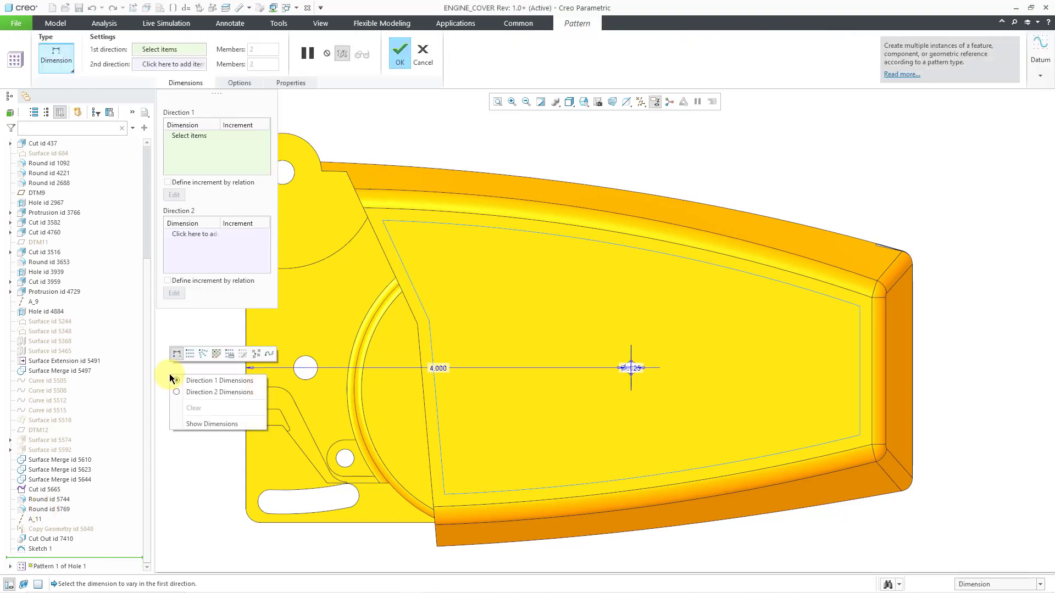
click(216, 355)
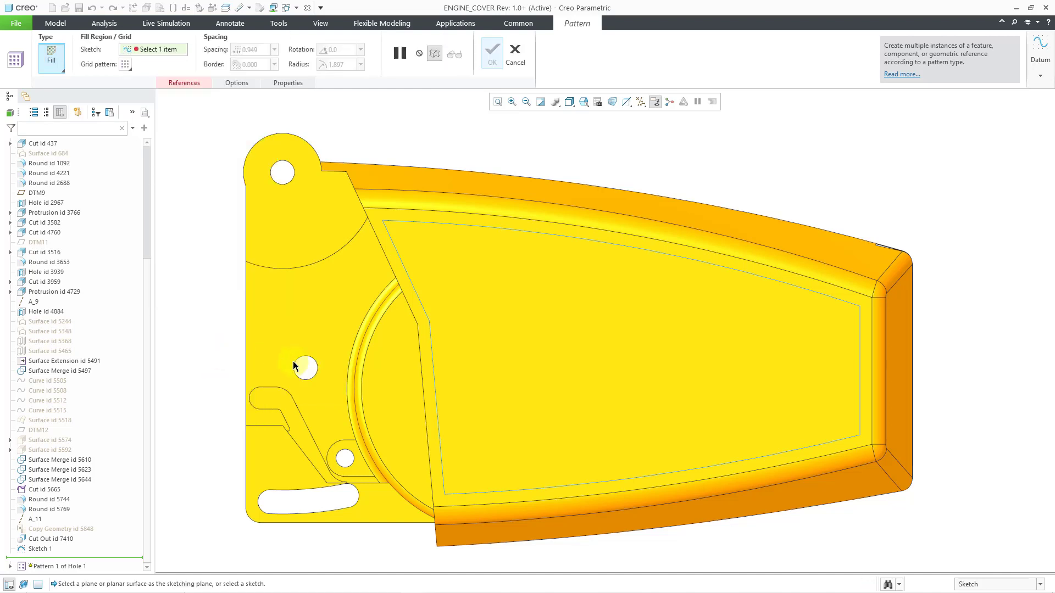
click(438, 381)
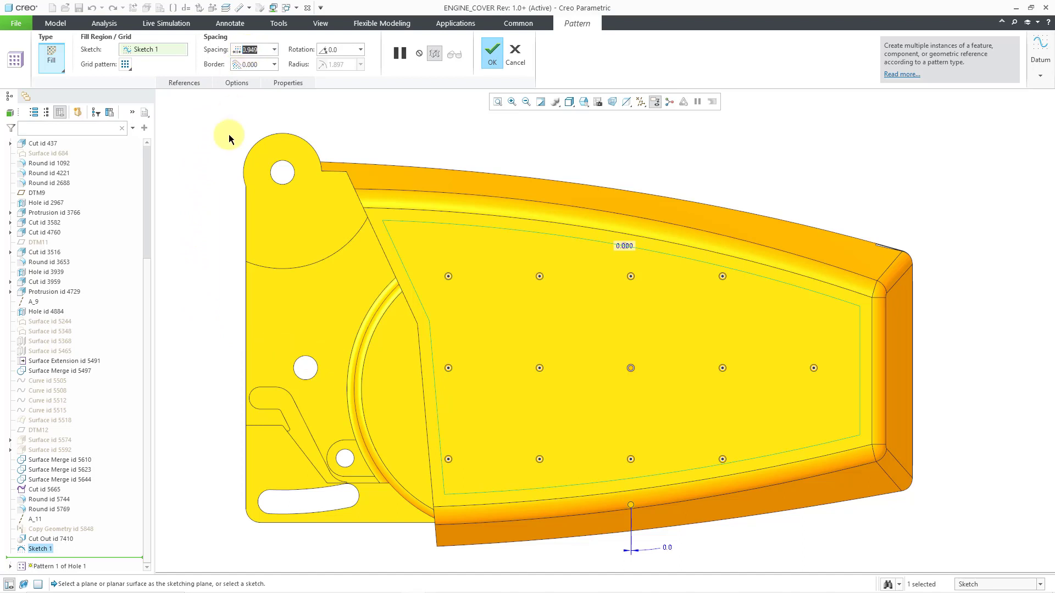
text(0.25)
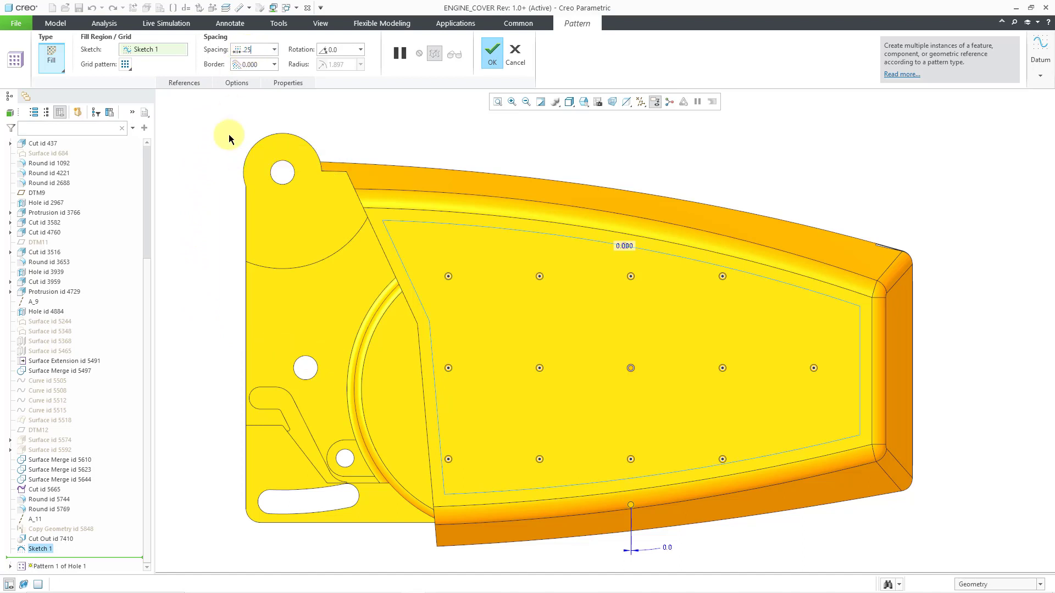
key(Return)
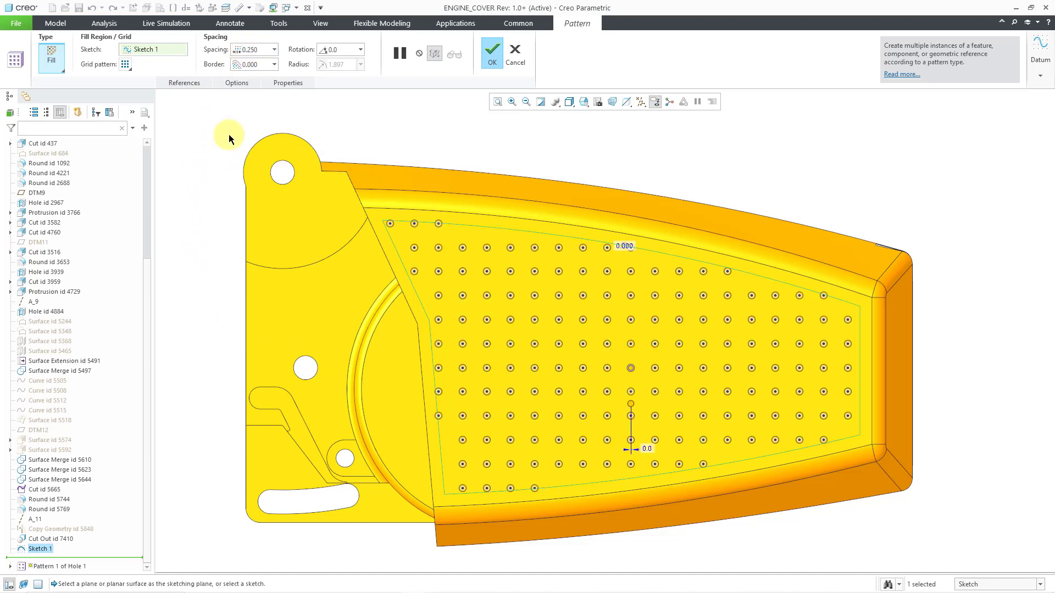
click(490, 57)
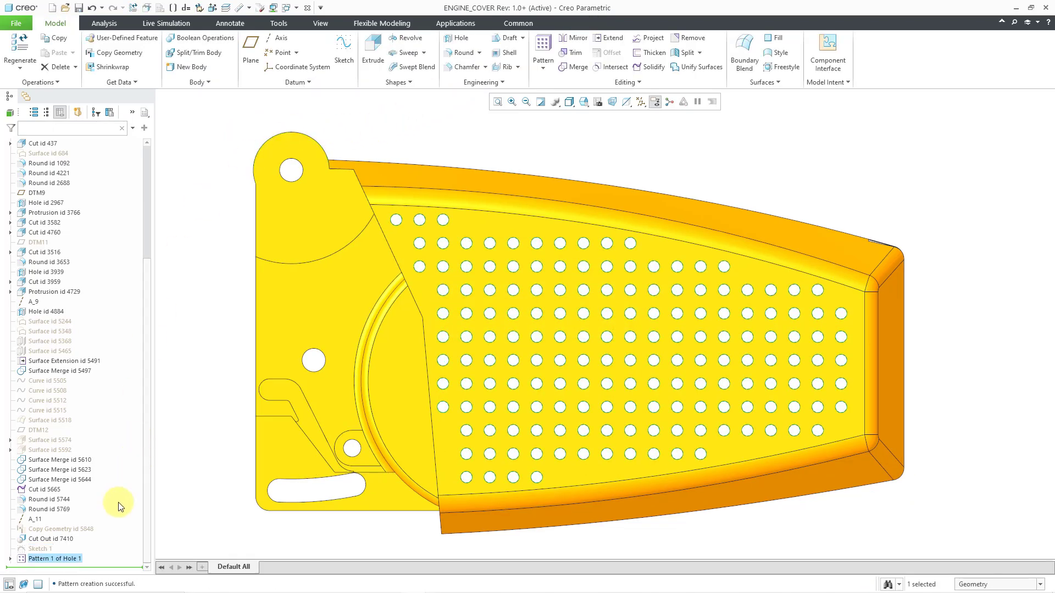
Inspect the feature parameters of the hole pattern for its actual member count
right_click(78, 559)
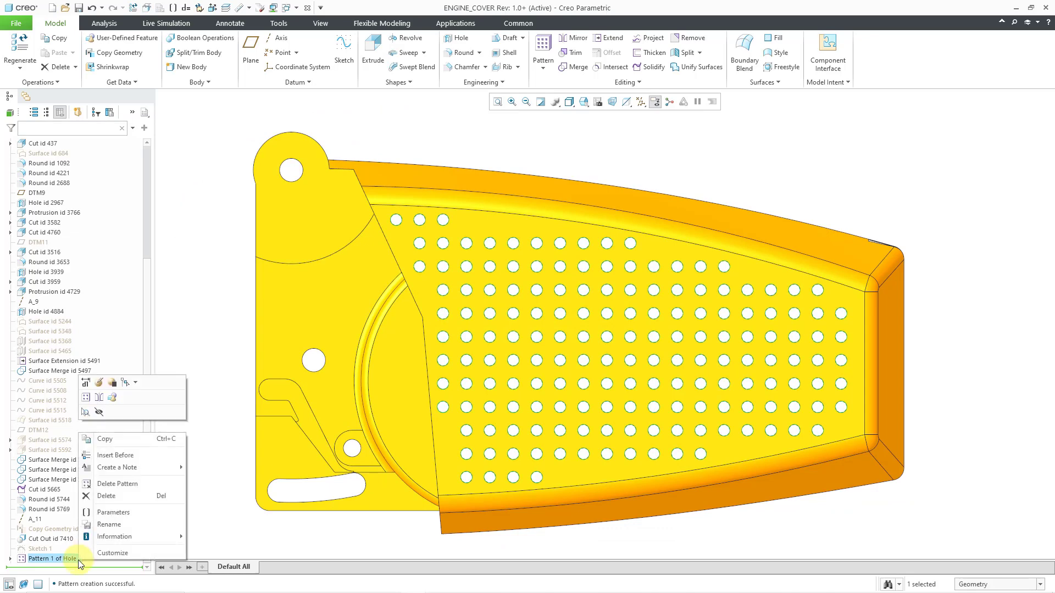
click(117, 513)
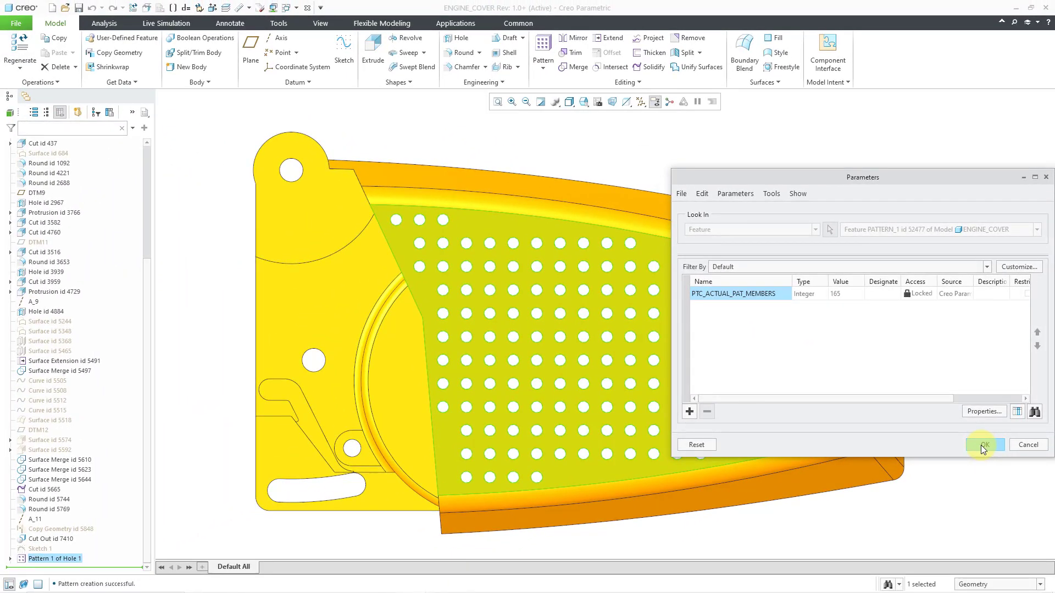
click(982, 446)
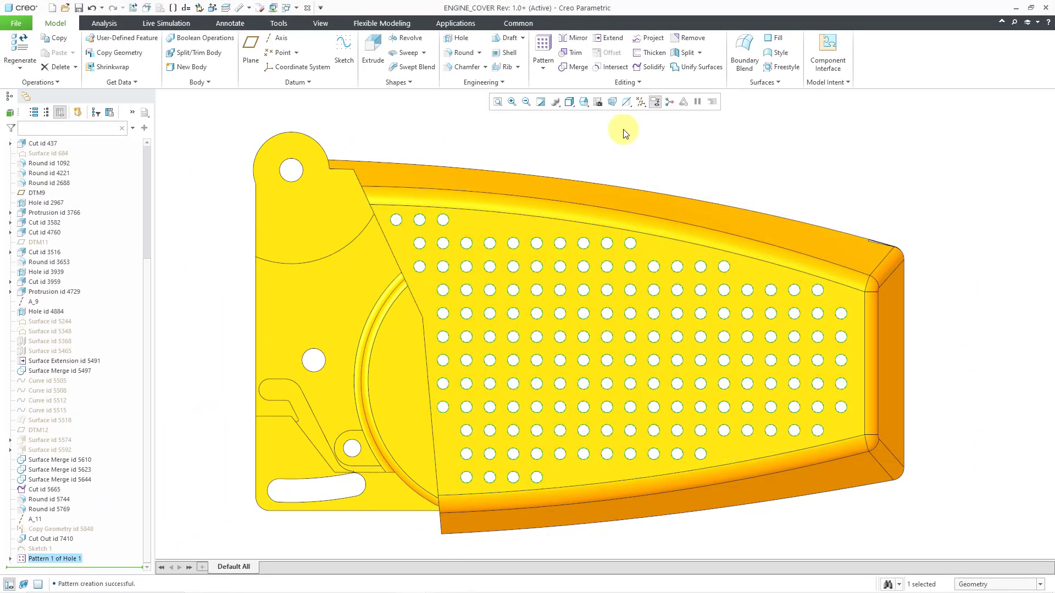
Redefine the hole pattern to exclude the three members in its topmost row
right_click(195, 229)
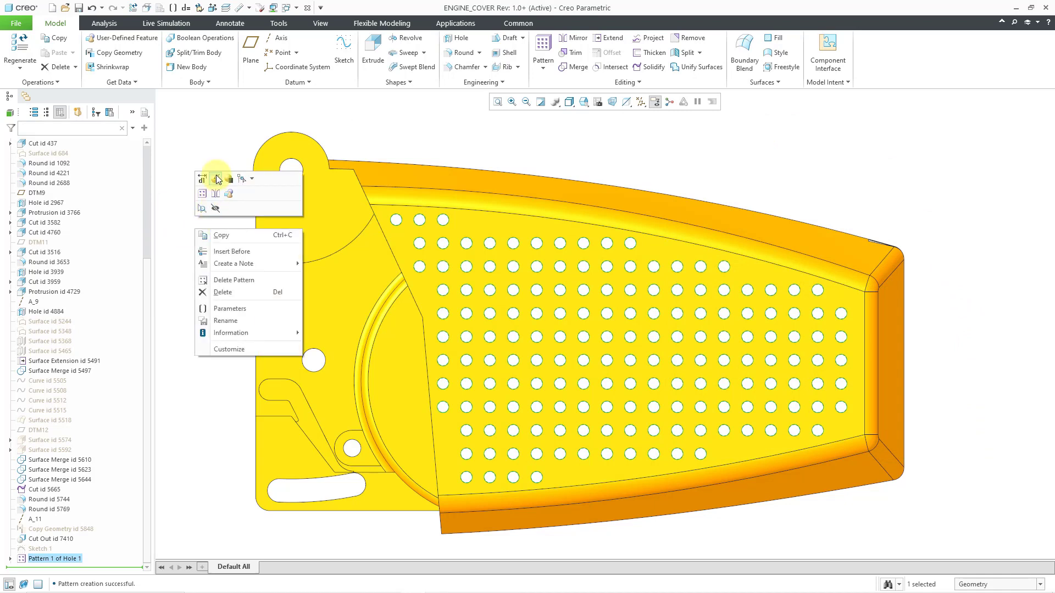
click(218, 179)
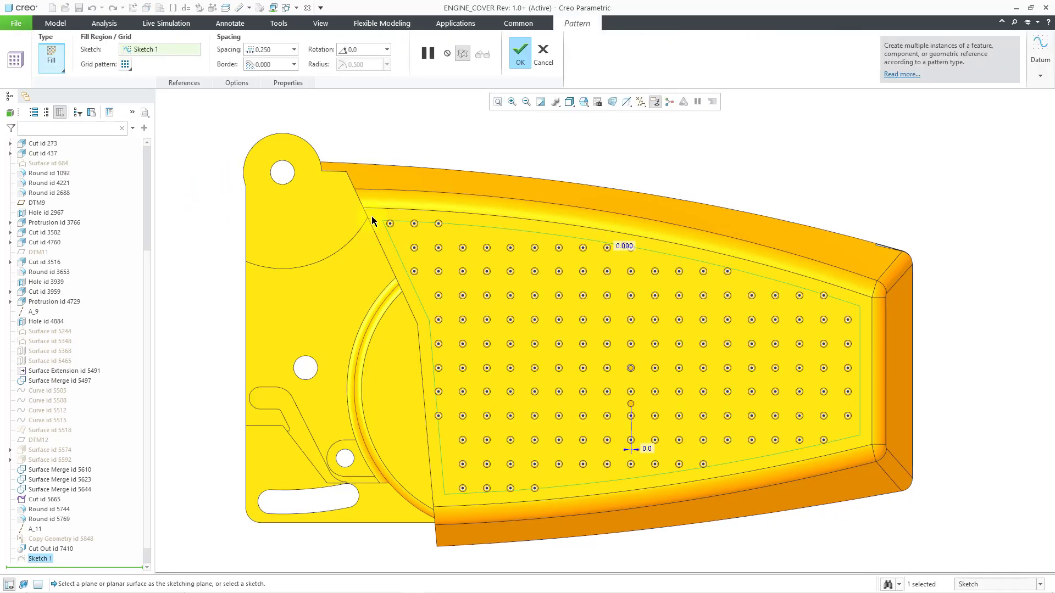
click(389, 223)
click(414, 223)
click(439, 224)
click(520, 59)
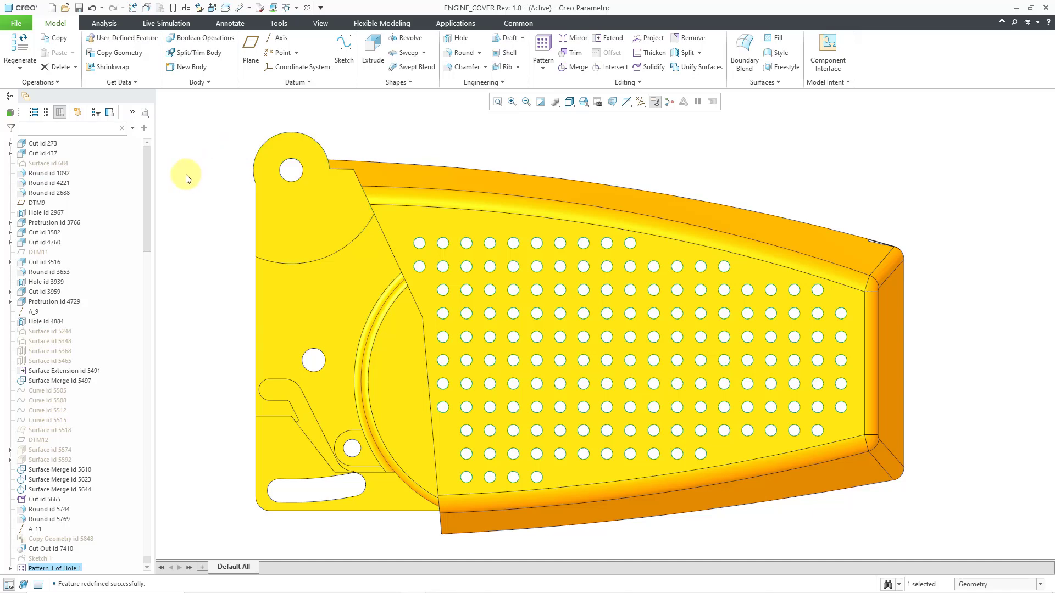
Recheck PTC_ACTUAL_PAT_MEMBERS in the redefined hole pattern's parameters
right_click(187, 178)
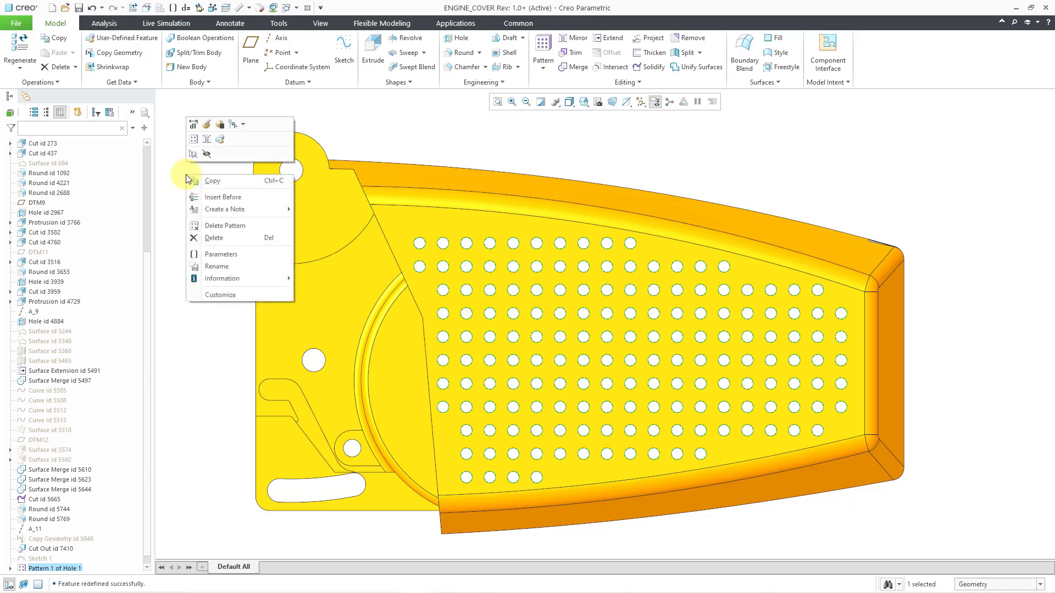
click(216, 254)
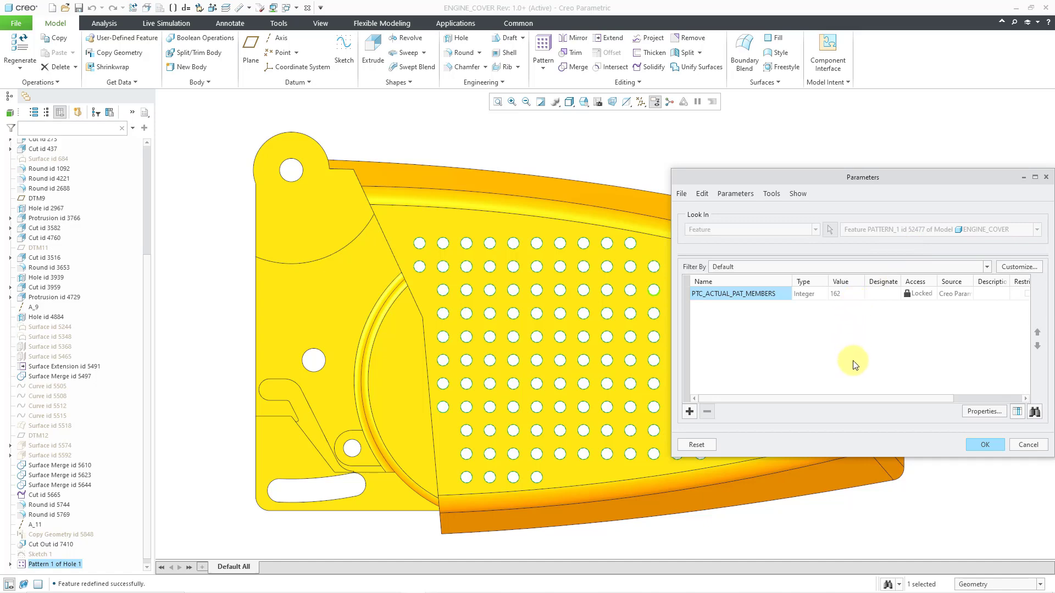
click(985, 444)
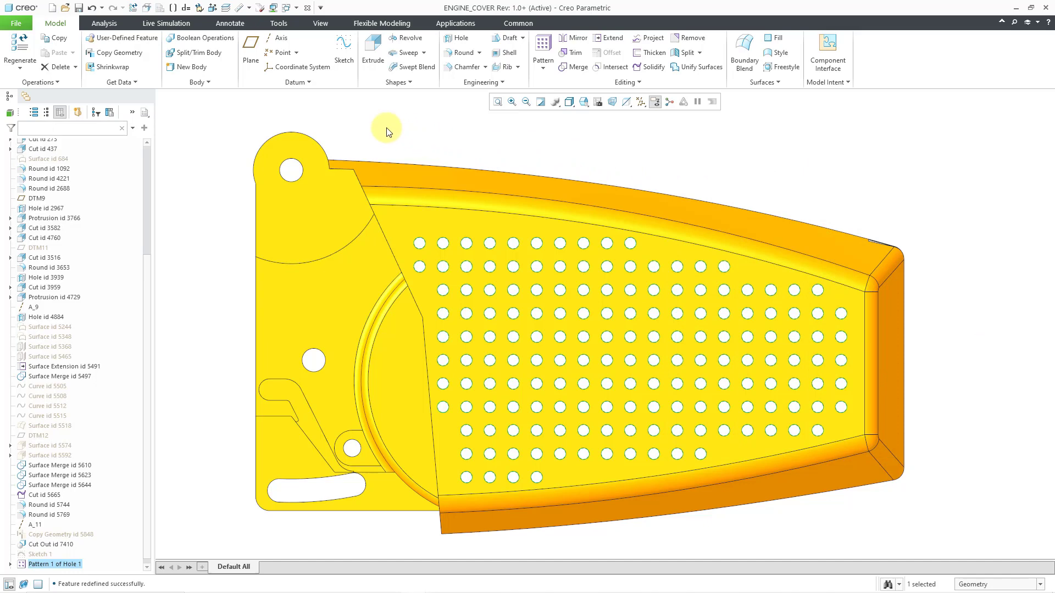
Add a flat-to-screen note above the part reading "TOTAL LIGHTENING HOLES: &PTC_ACTUAL_PAT_MEMBERS:FID_52477"
click(229, 21)
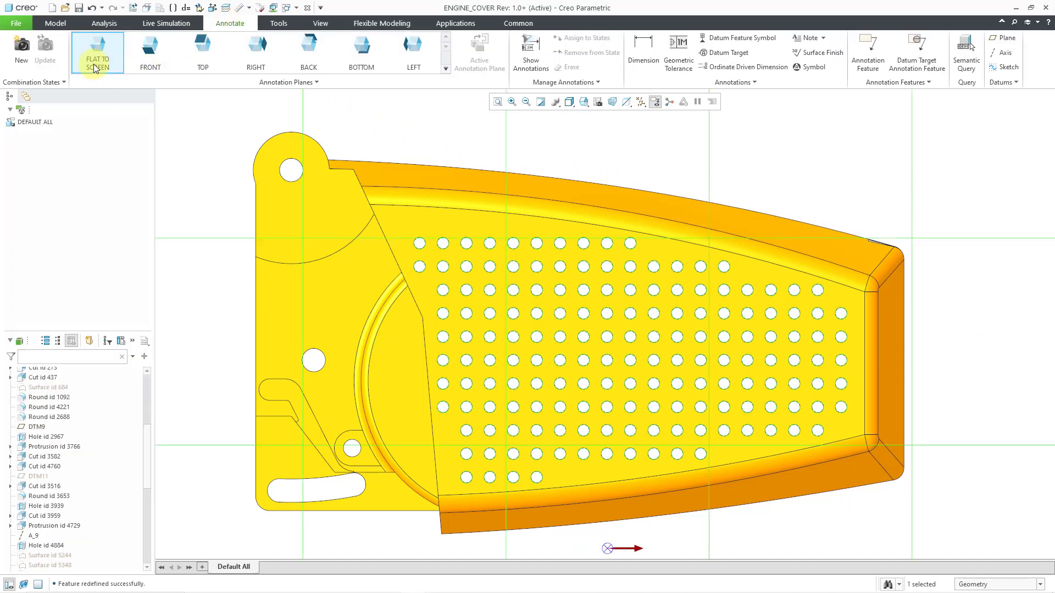
click(808, 43)
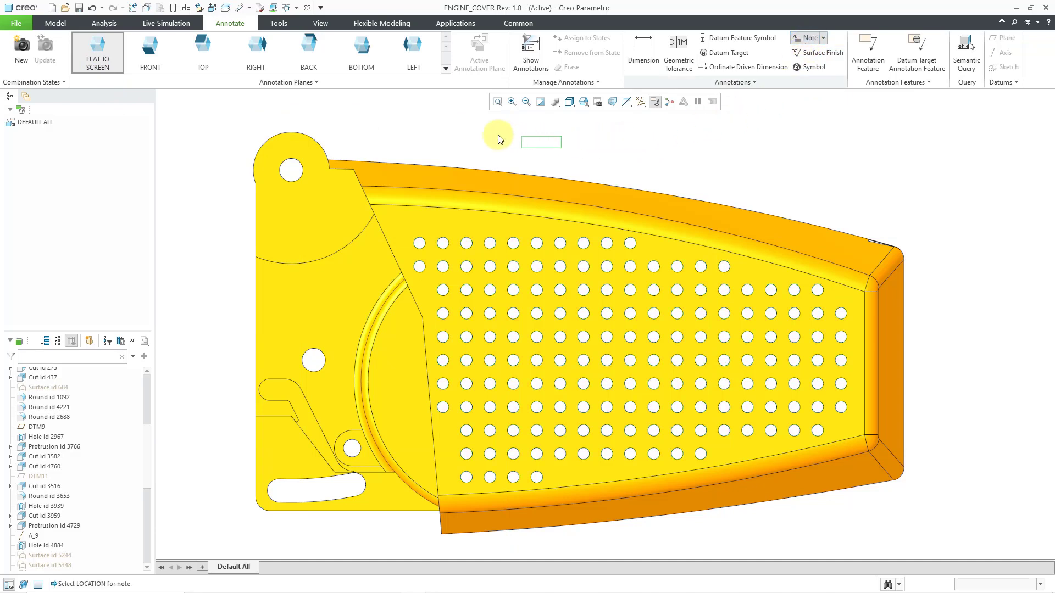
click(445, 140)
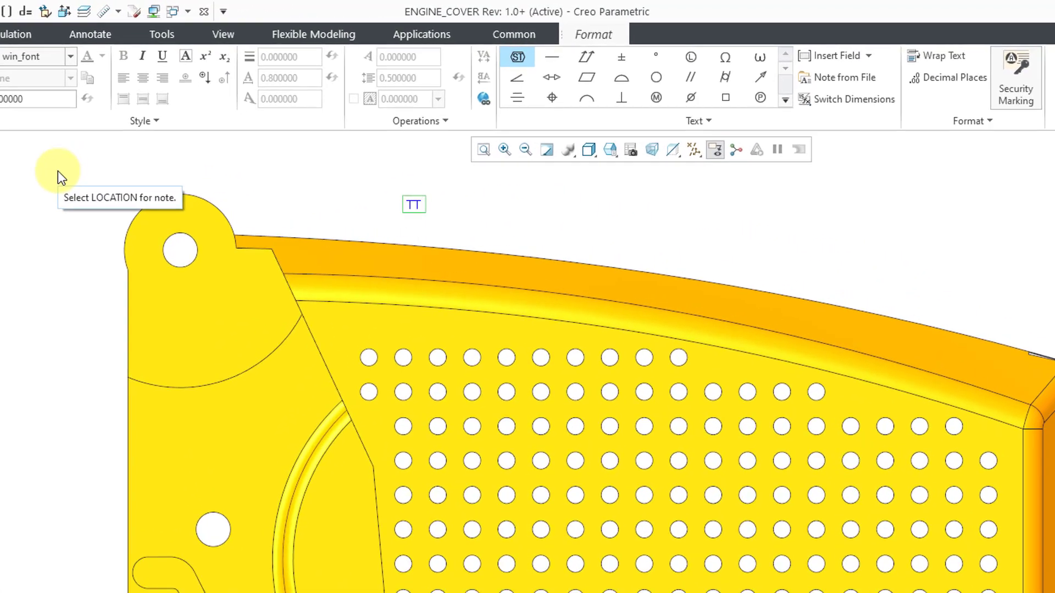
text(OTA)
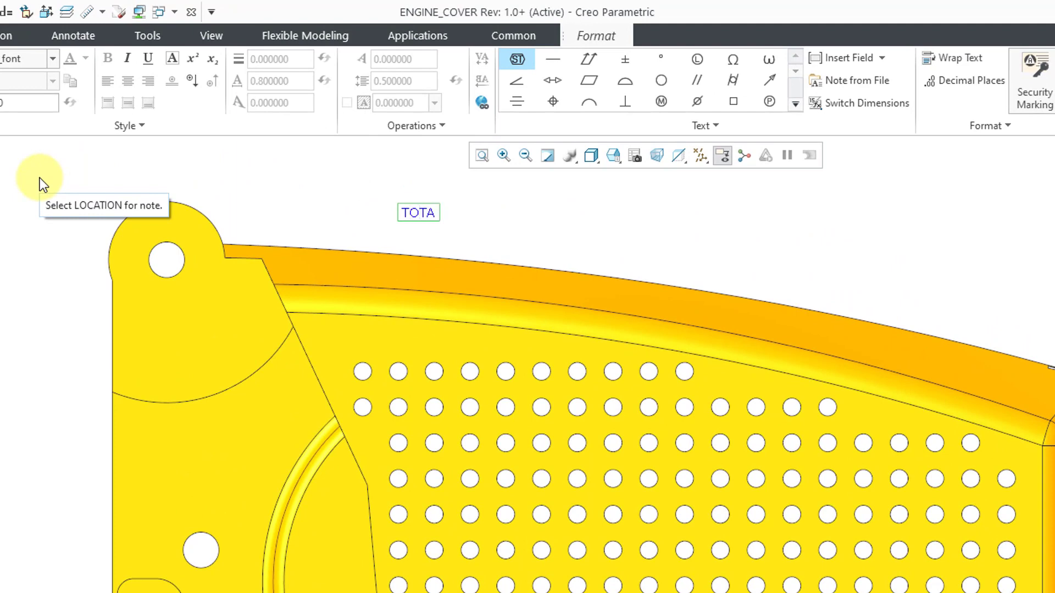
text(L LIGHTENIN)
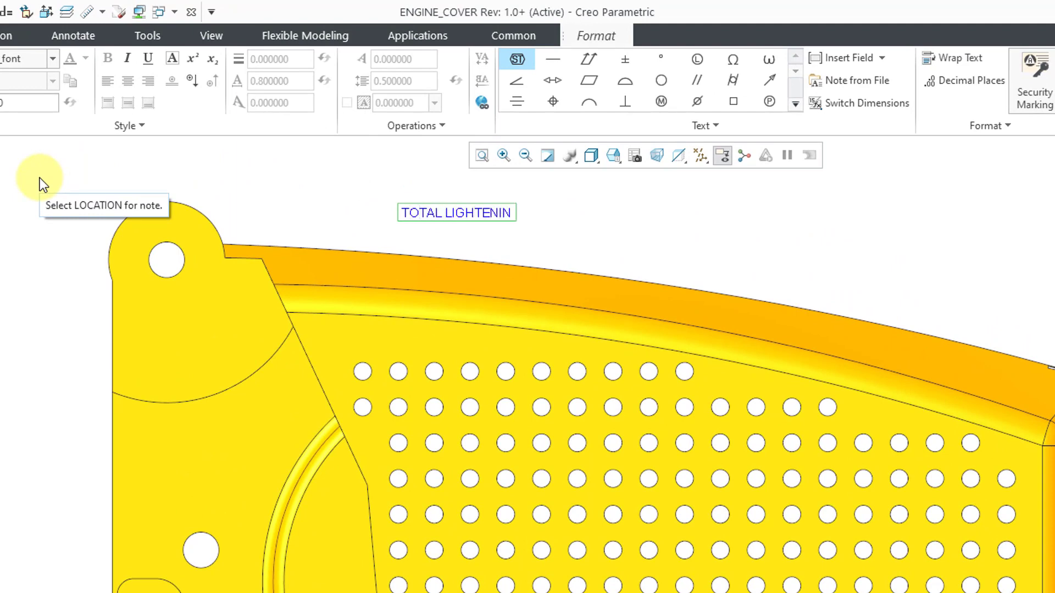
text(G HOLES:)
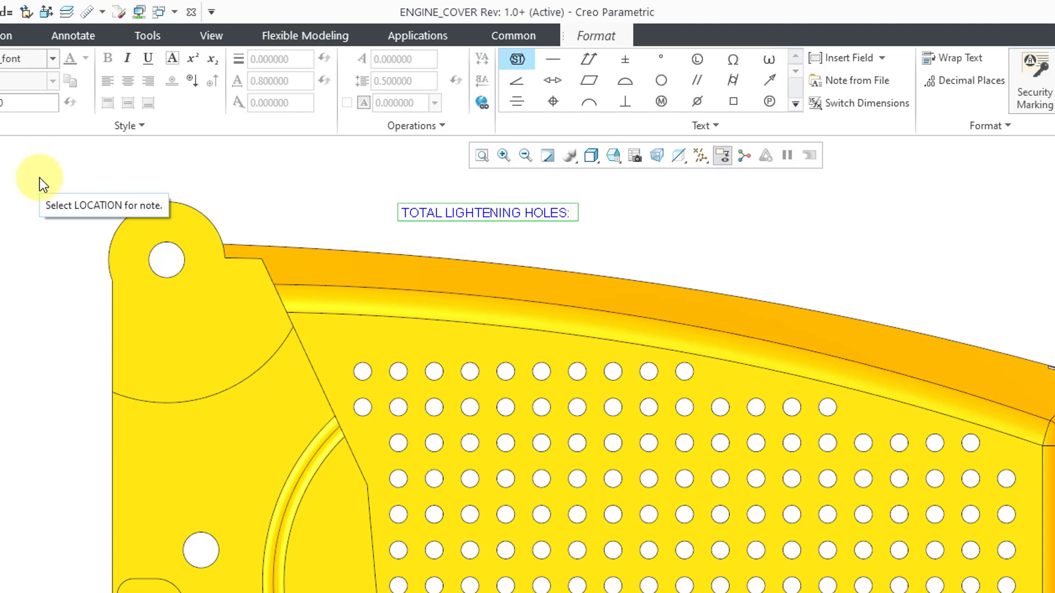
text( &PTC_ACTUAL_PAT)
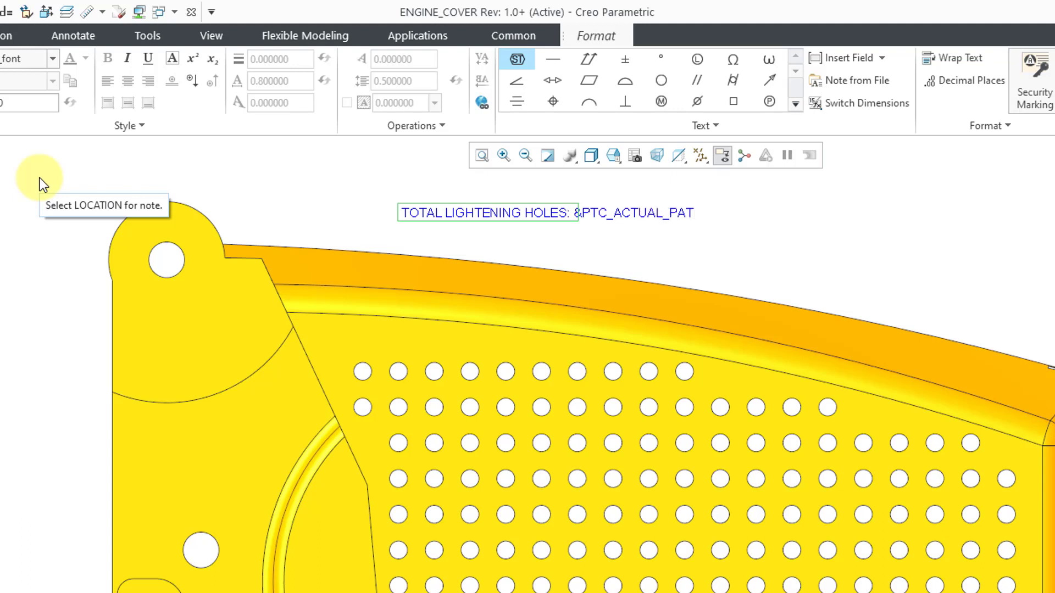
text(_MEMBERS:FID_52)
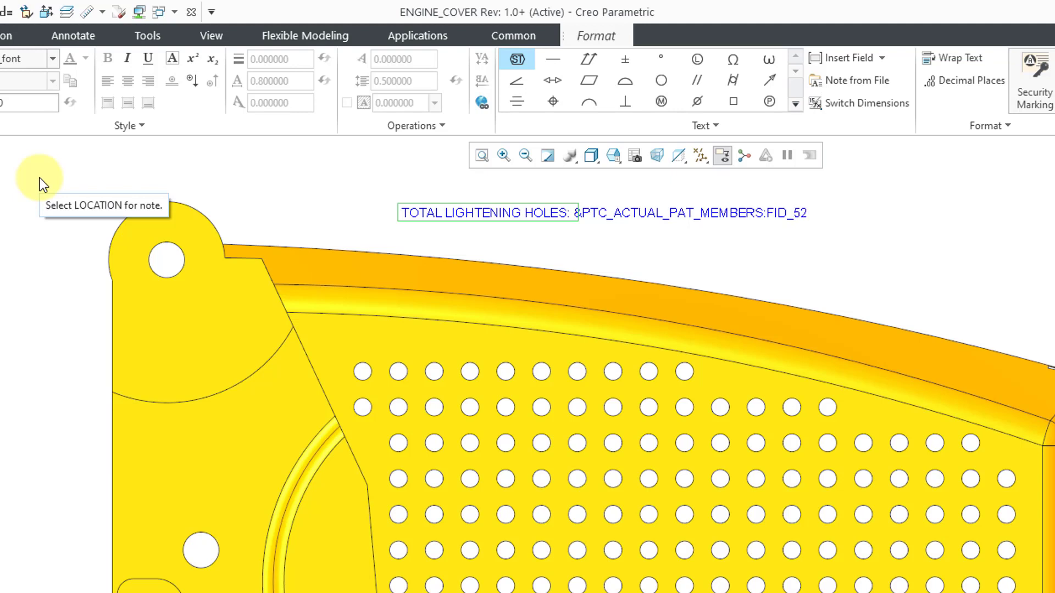
text(477)
click(39, 177)
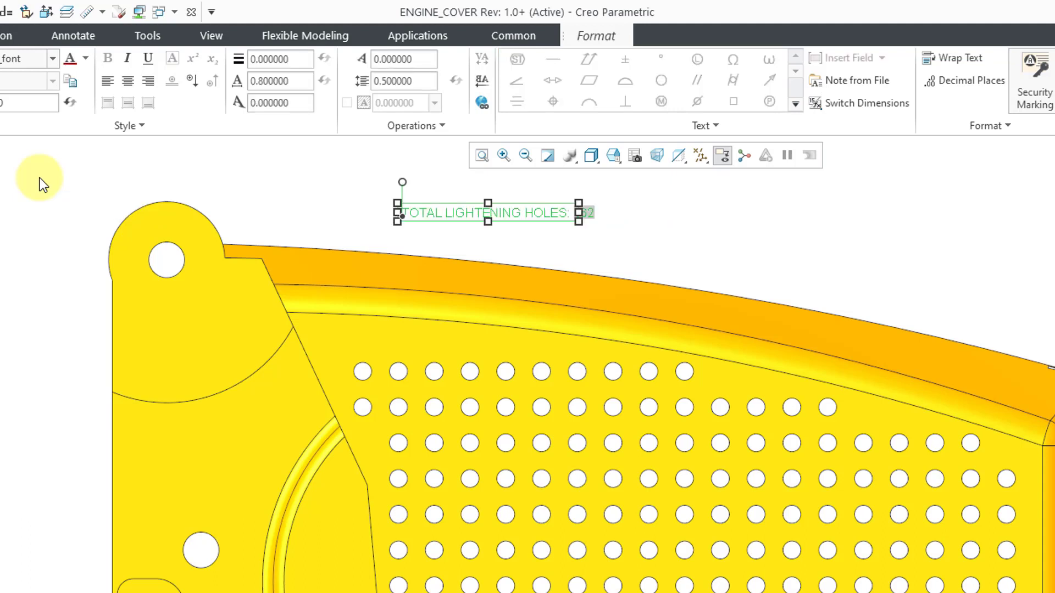
click(123, 179)
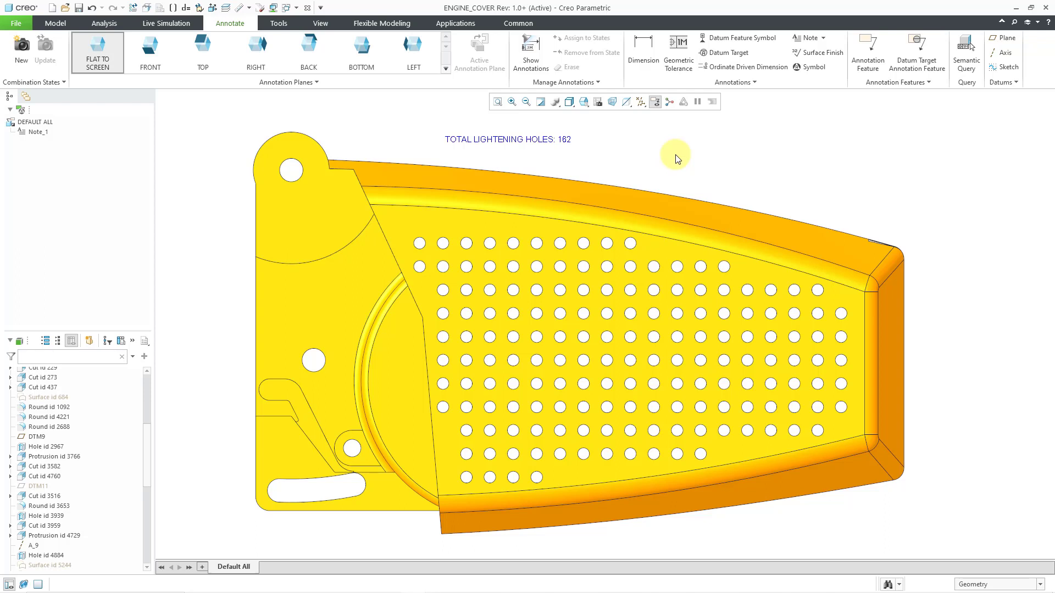
Switch to 511630800.PRT and run flexible-modeling Pattern Recognition on the inner face of the leftmost pocket, accepting the identical direction pattern
click(295, 7)
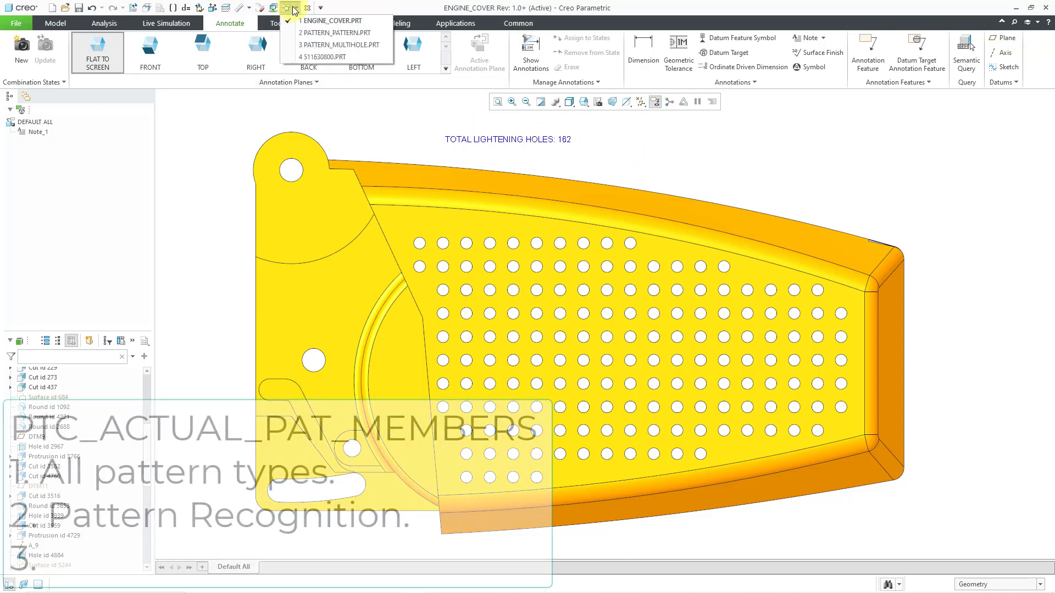
click(301, 57)
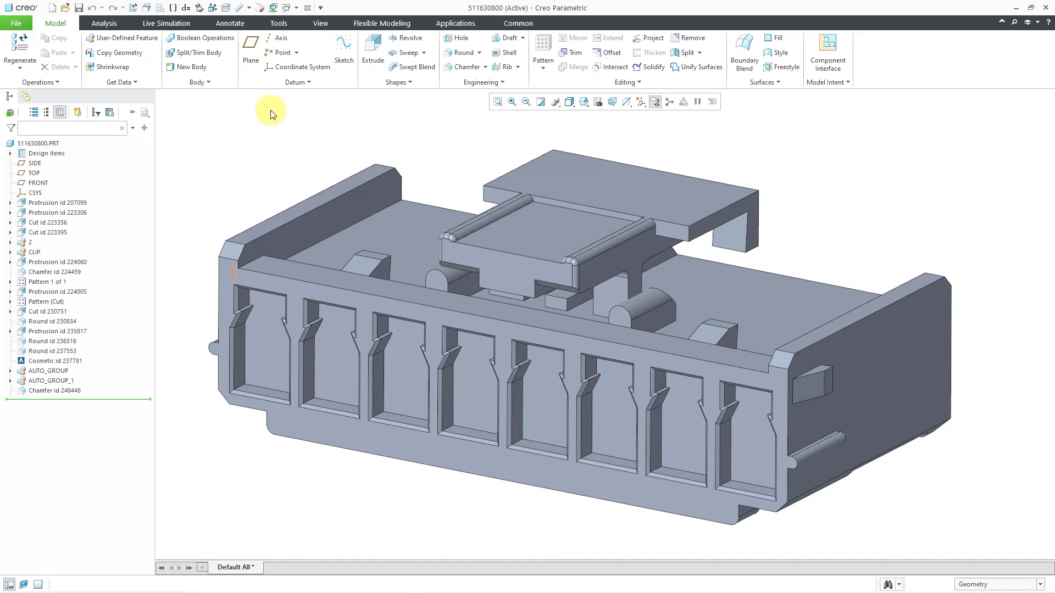
click(387, 24)
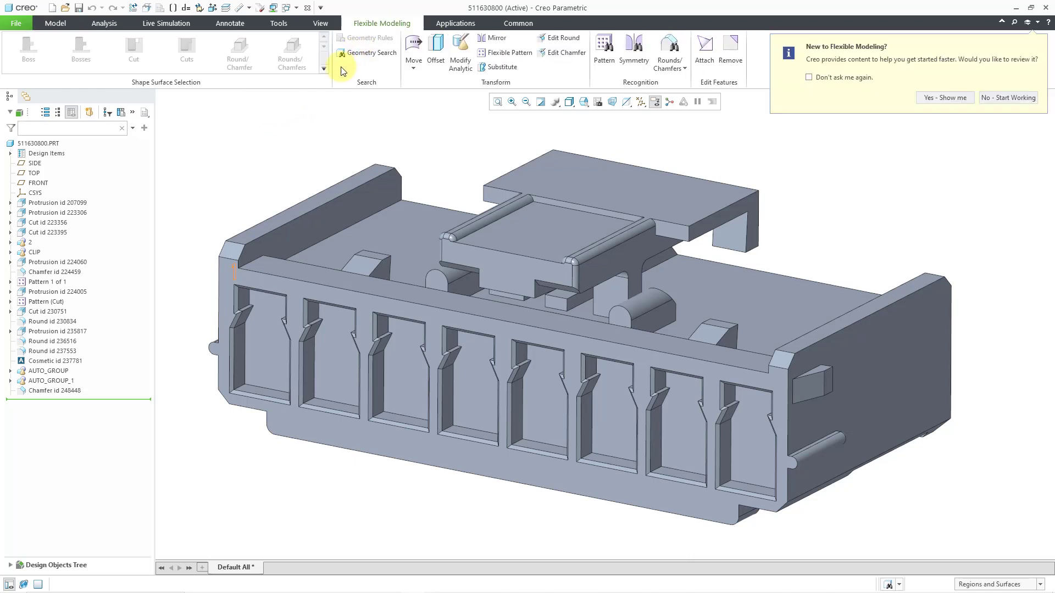
click(262, 373)
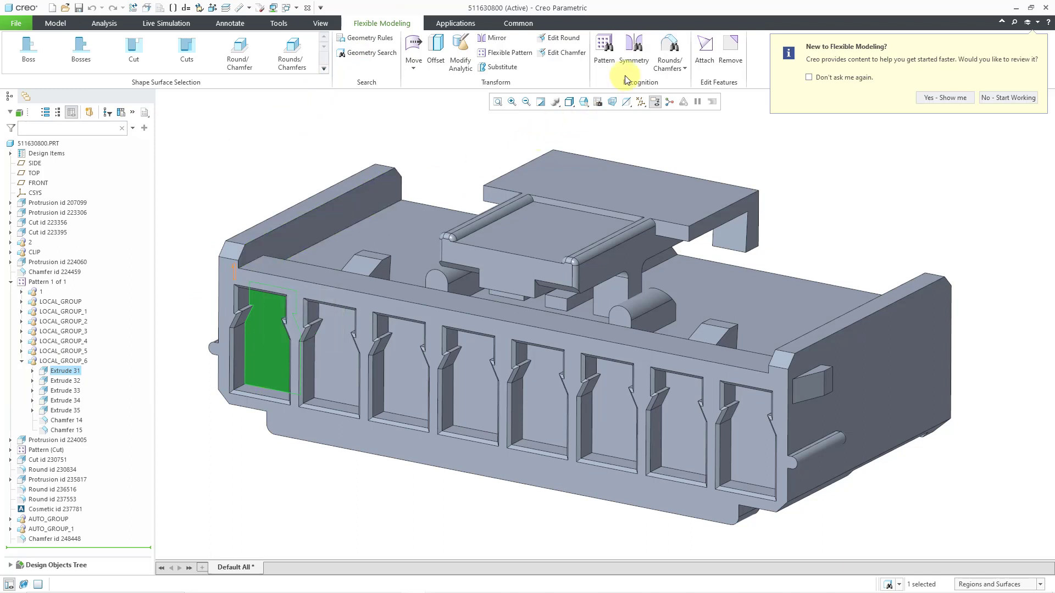
click(607, 57)
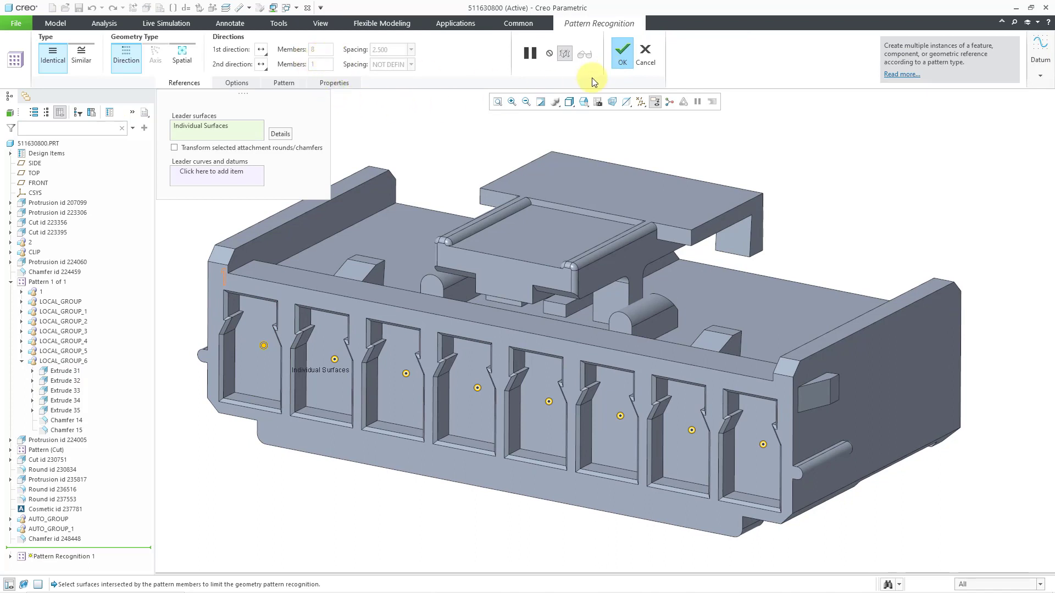
click(623, 55)
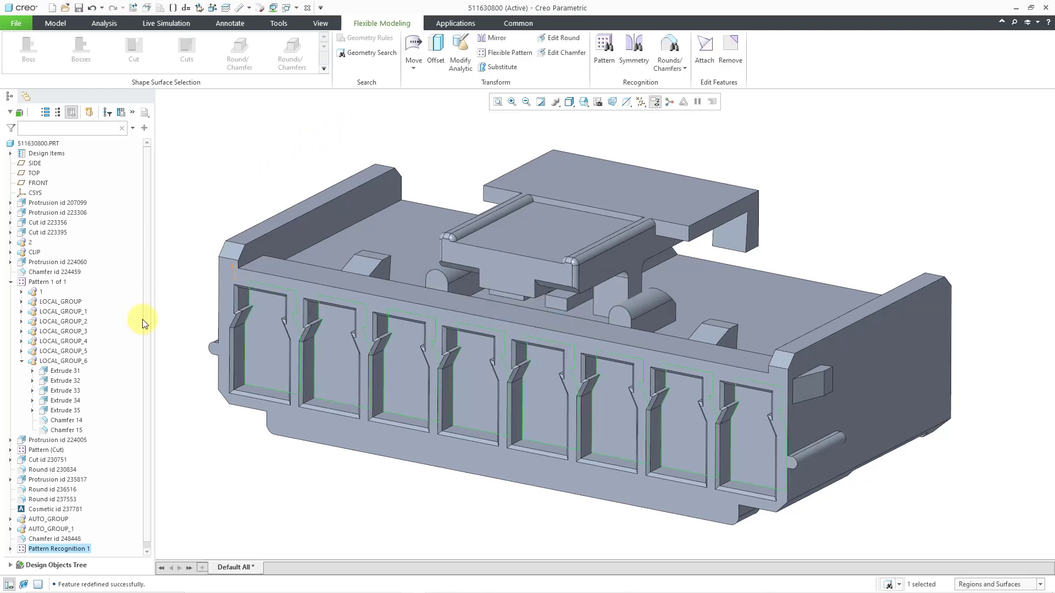
Check PTC_ACTUAL_PAT_MEMBERS in the parameters of the Pattern Recognition 1 feature
right_click(81, 550)
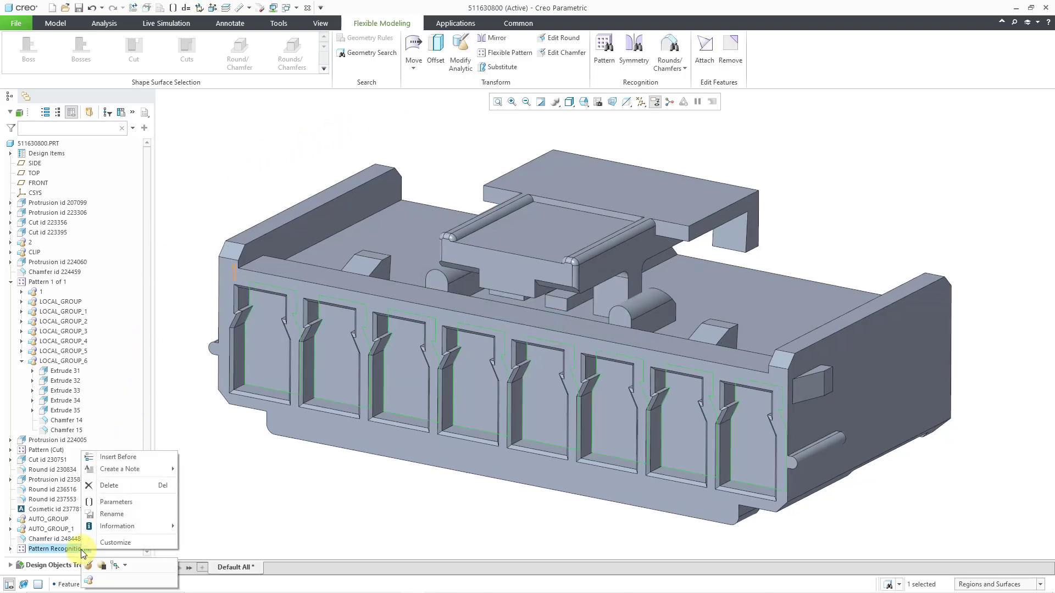
click(107, 502)
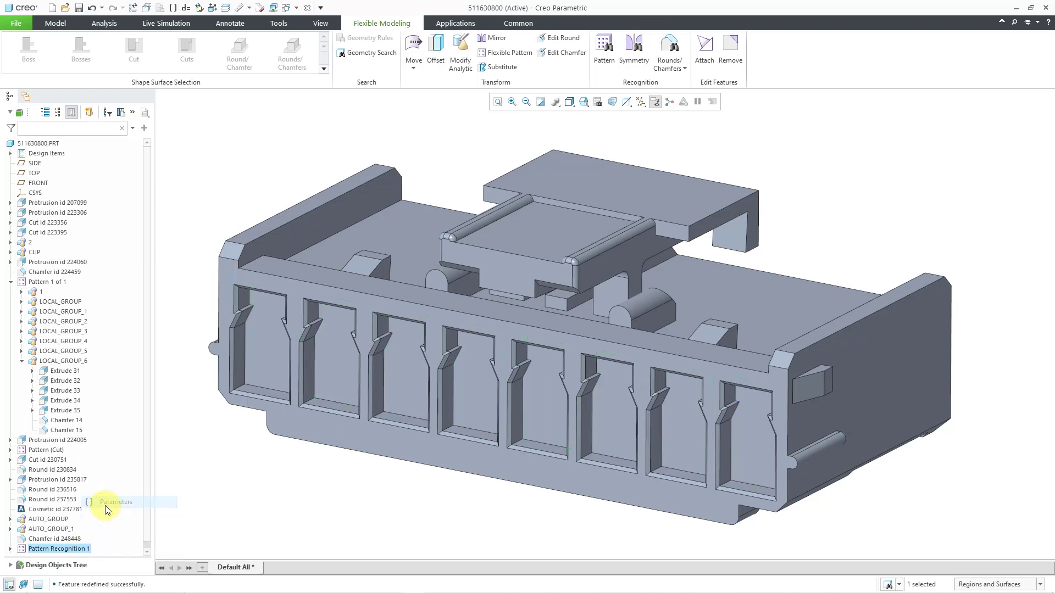
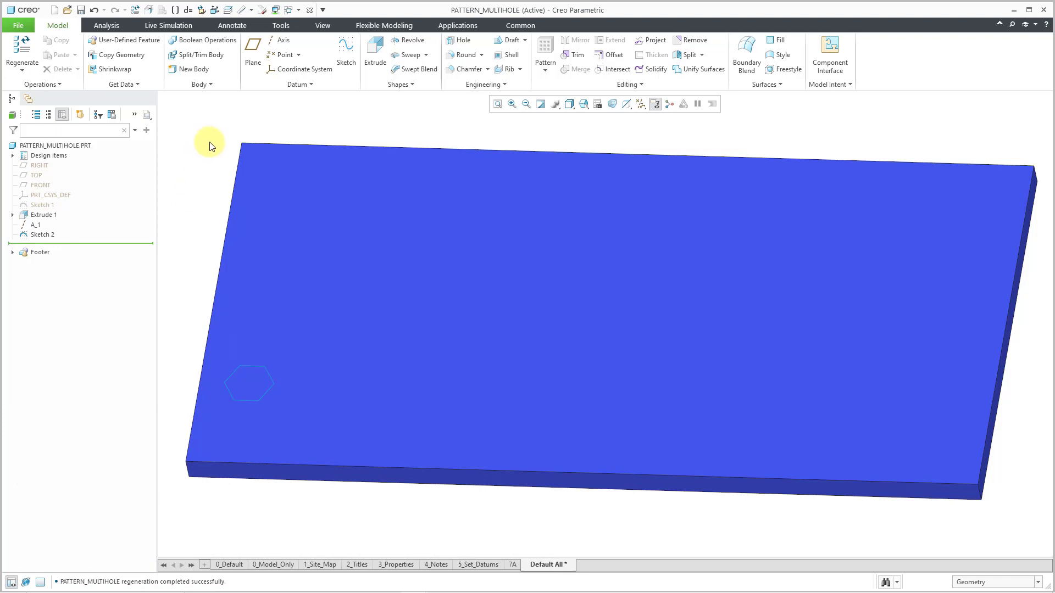
In PATTERN_MULTIHOLE.PRT, start a simple flat hole with Sketched placement, using the hexagon in Sketch 2 as its sketch
click(458, 41)
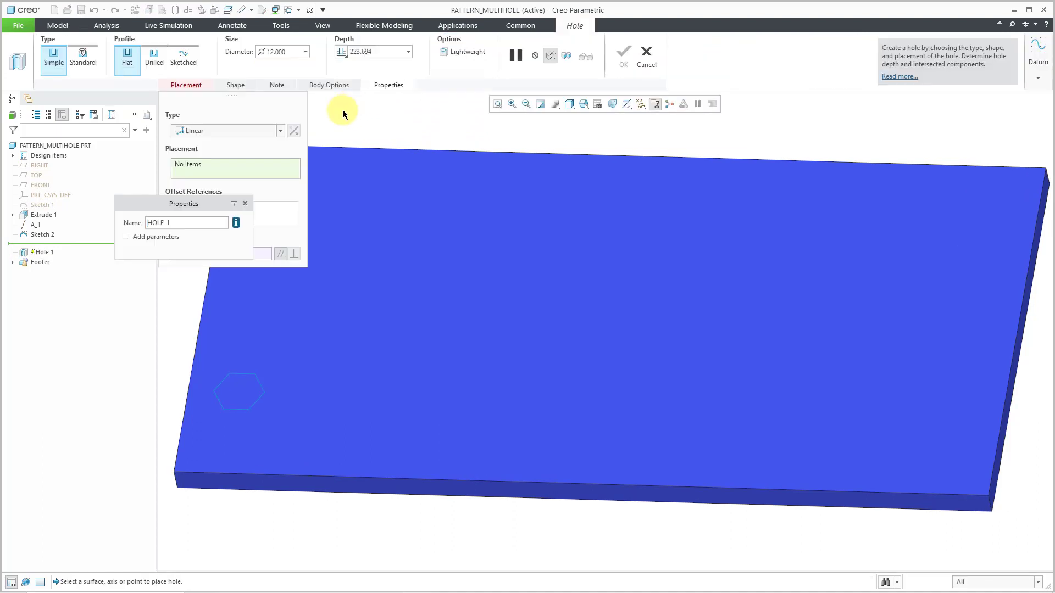
click(245, 204)
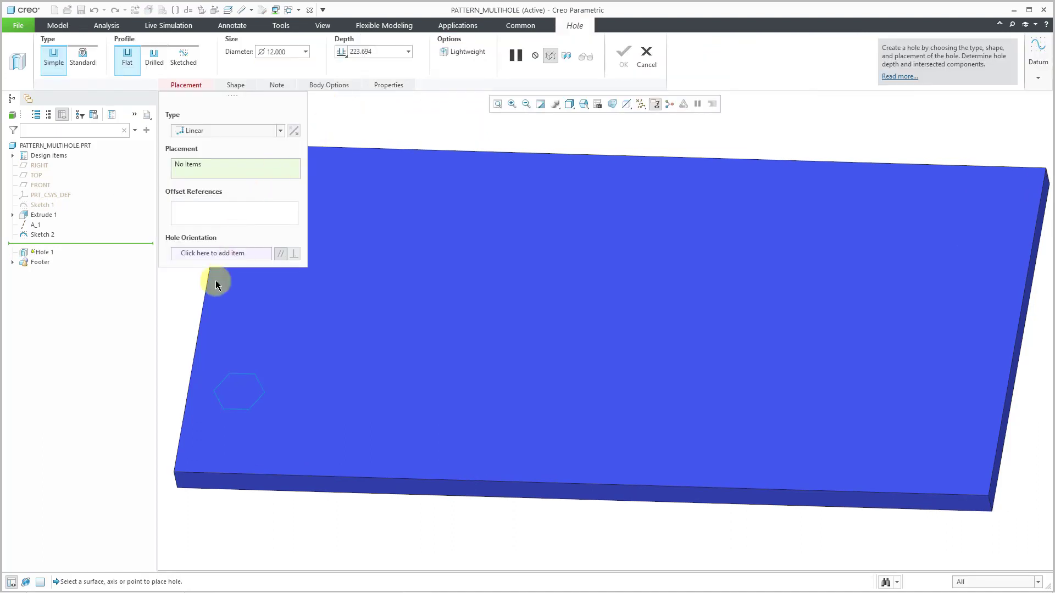
click(228, 133)
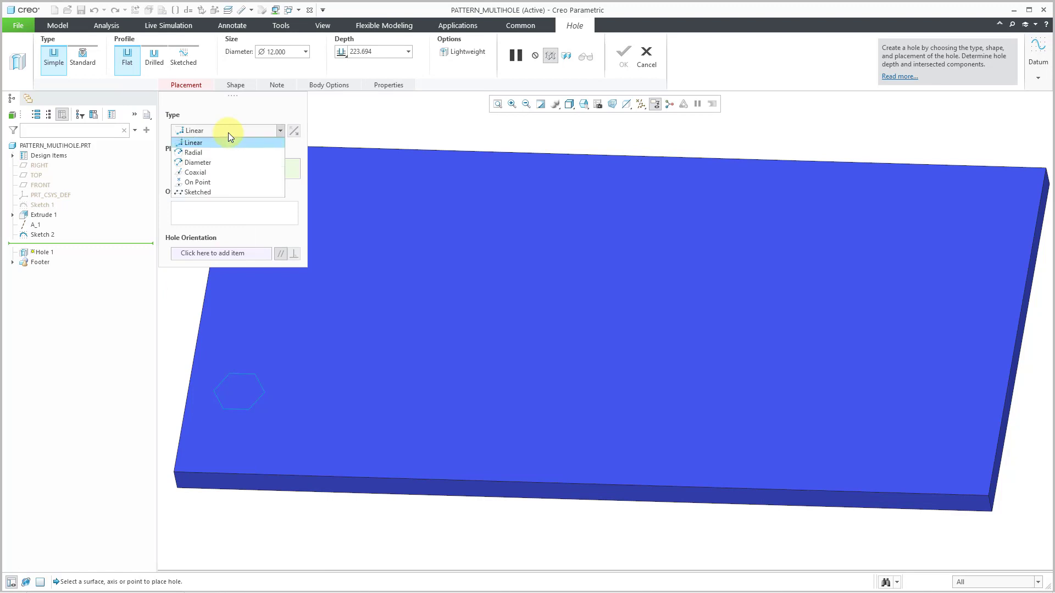
click(219, 192)
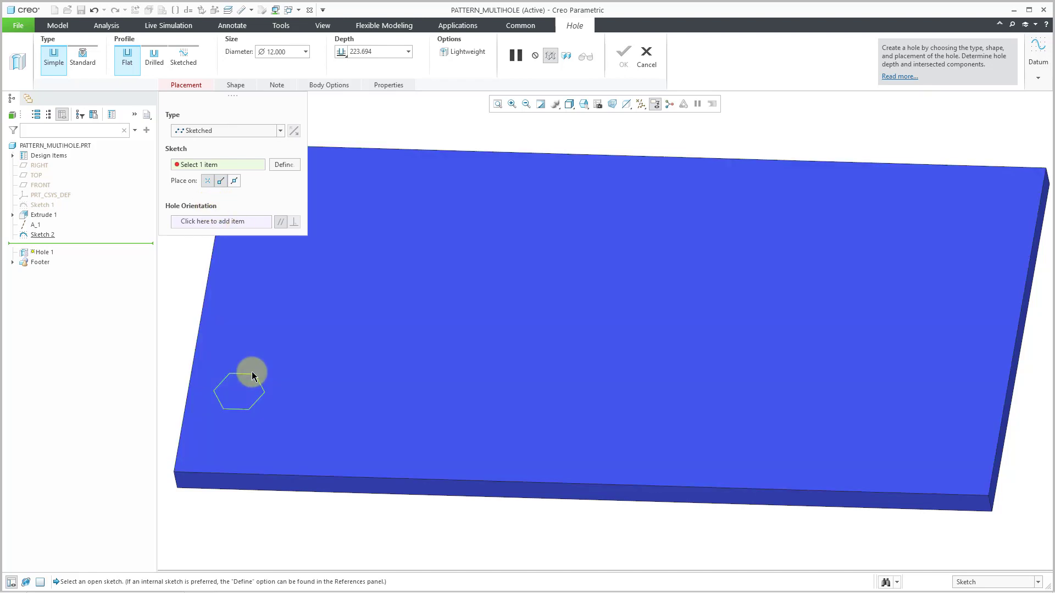
click(251, 373)
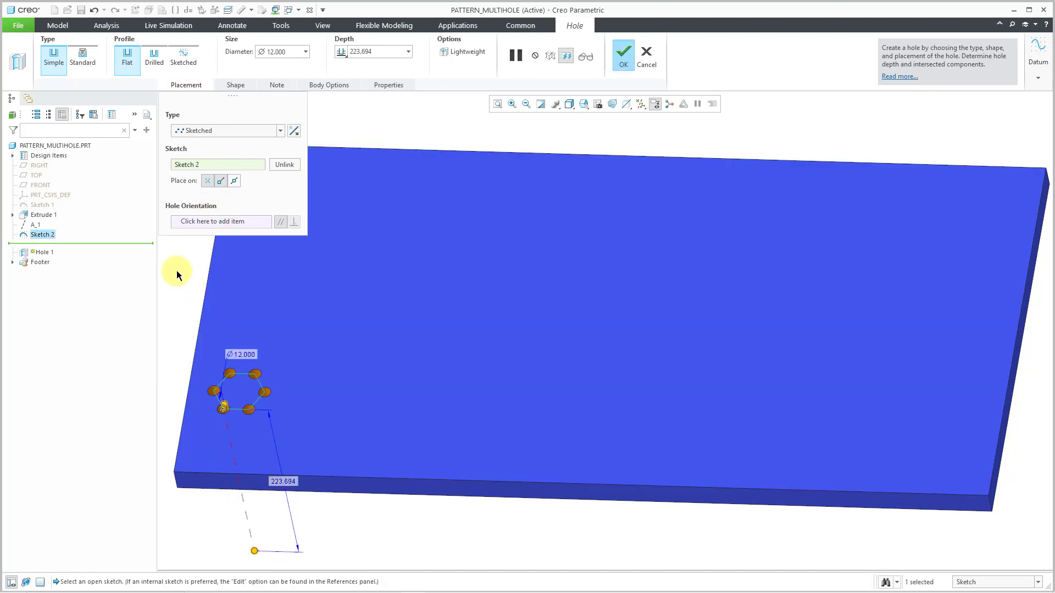
Set the hole depth to To Next and the diameter to 10, and complete the hole feature
right_click(253, 551)
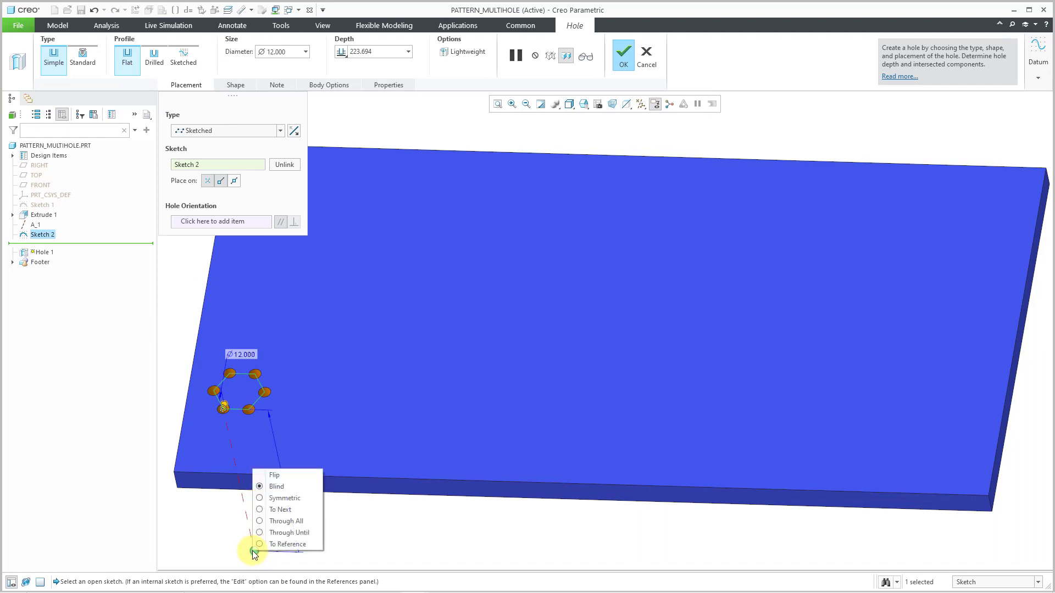
click(276, 512)
double_click(242, 355)
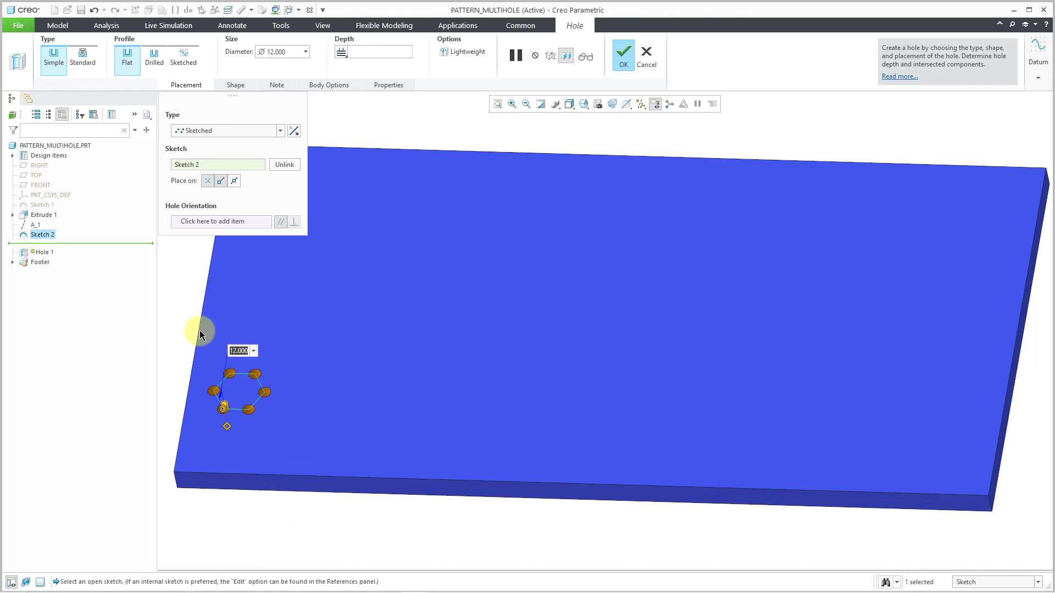
text(10)
key(Return)
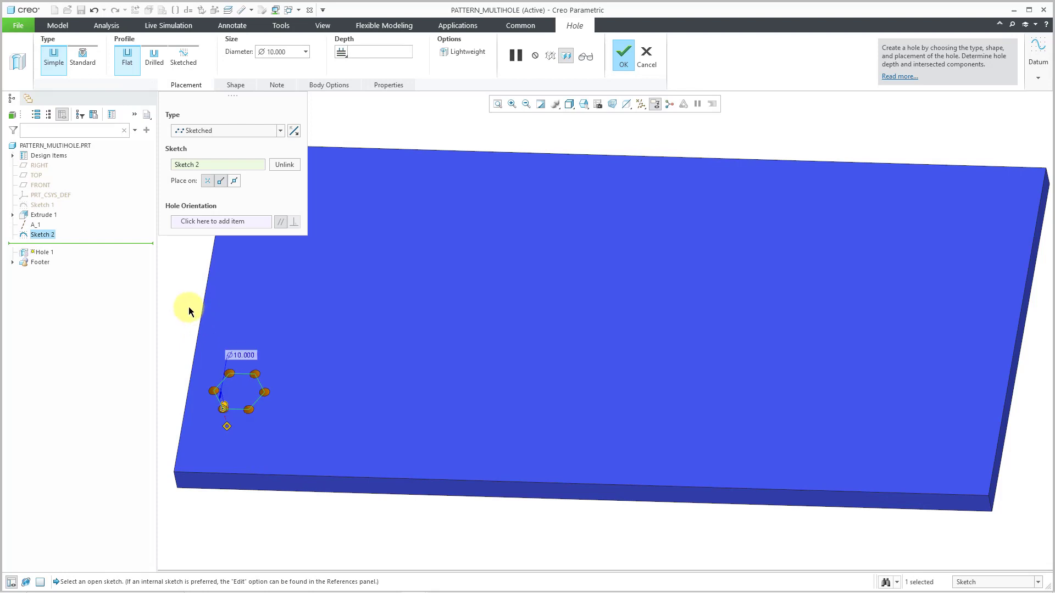
middle_click(189, 307)
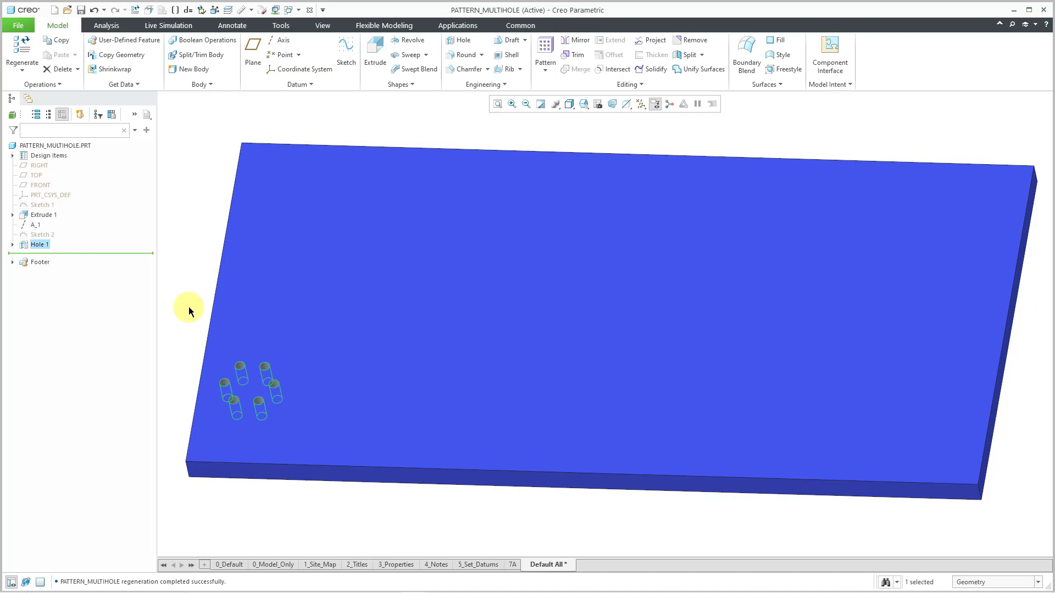
click(189, 307)
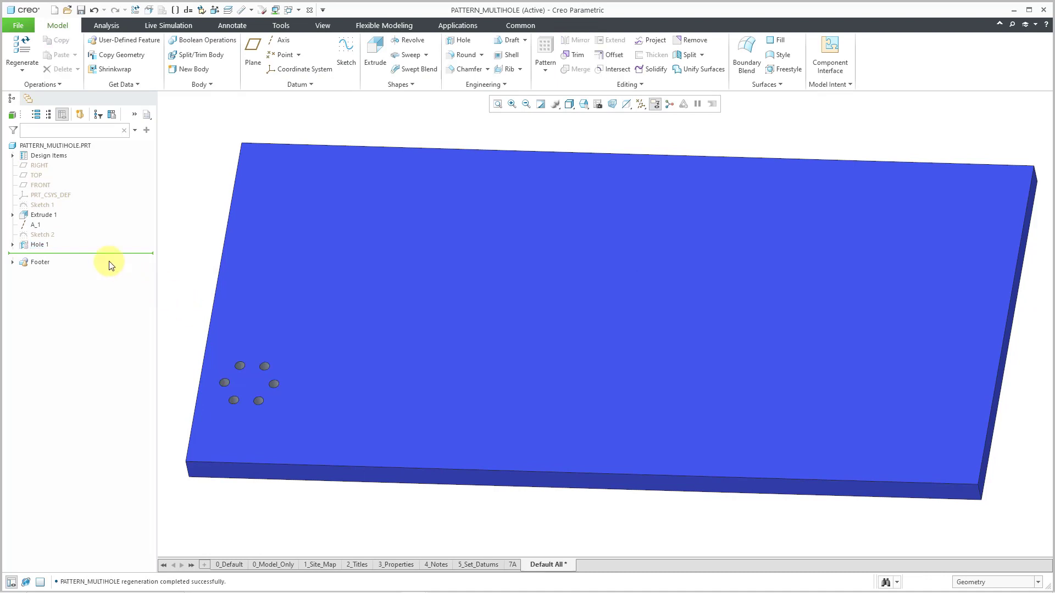
Check PTC_ACTUAL_PAT_MEMBERS in the parameters of Hole 1
click(41, 246)
right_click(41, 246)
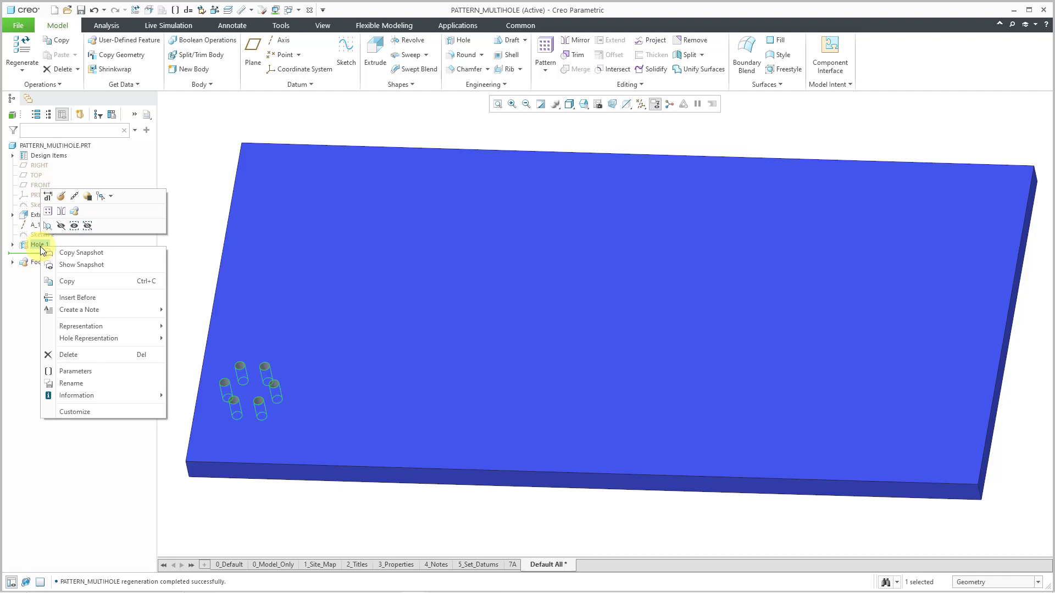
click(84, 371)
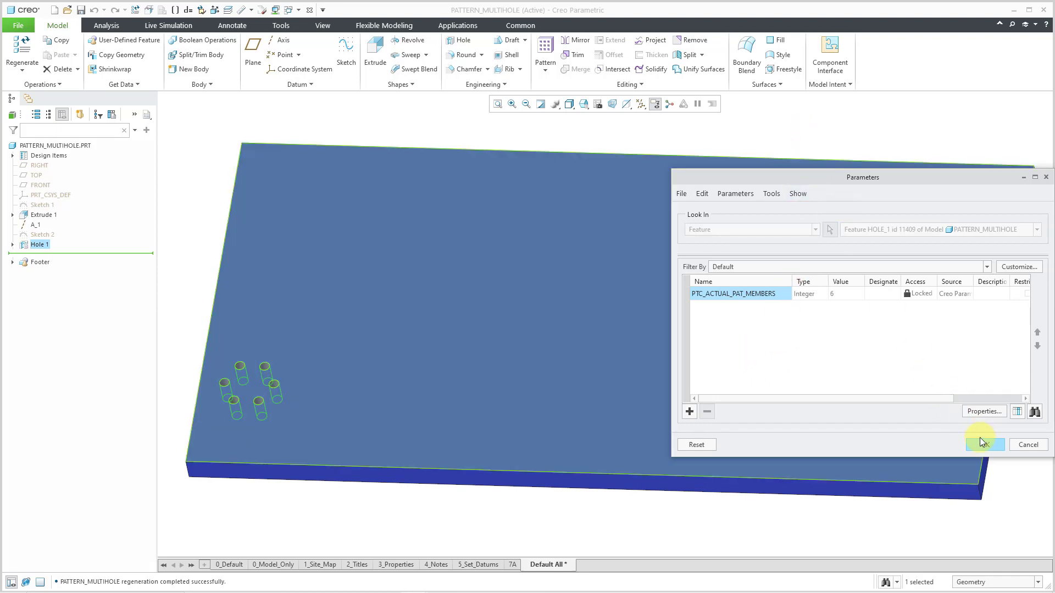
click(985, 445)
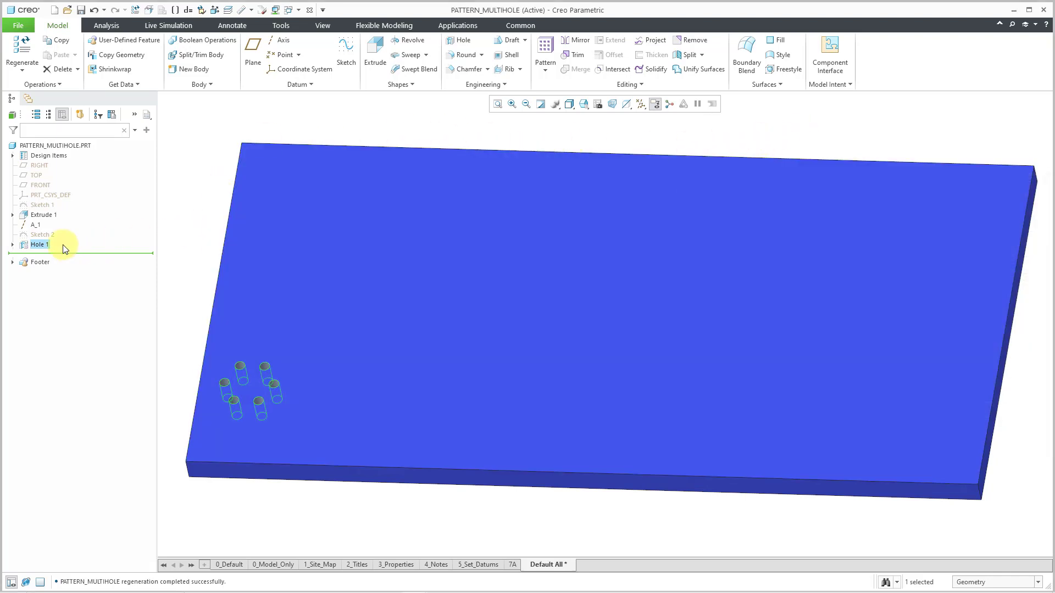
Redefine Hole 1 with the Add parameters option enabled in its properties
right_click(44, 245)
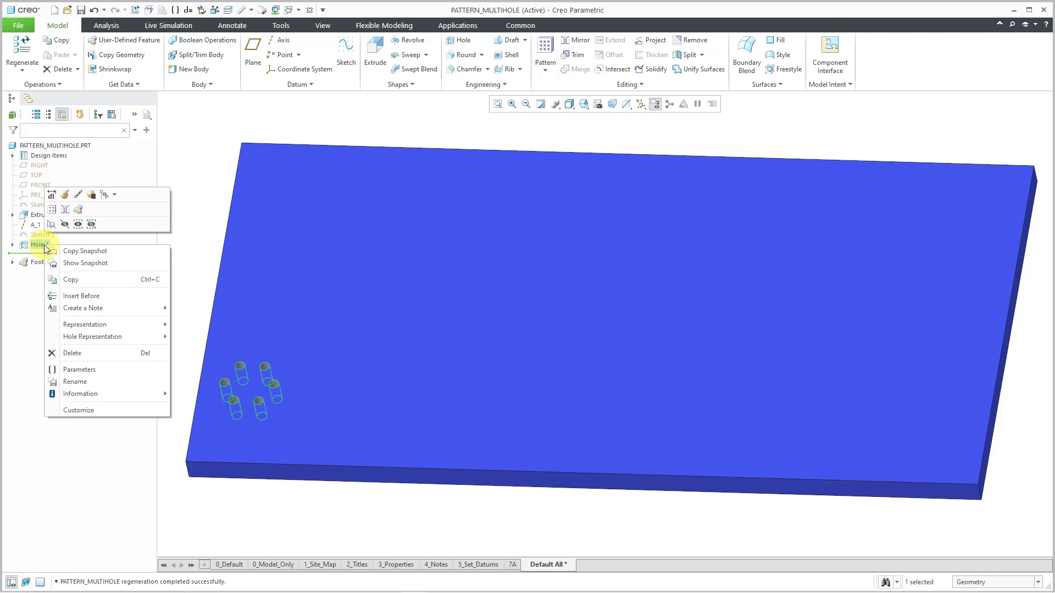
click(66, 195)
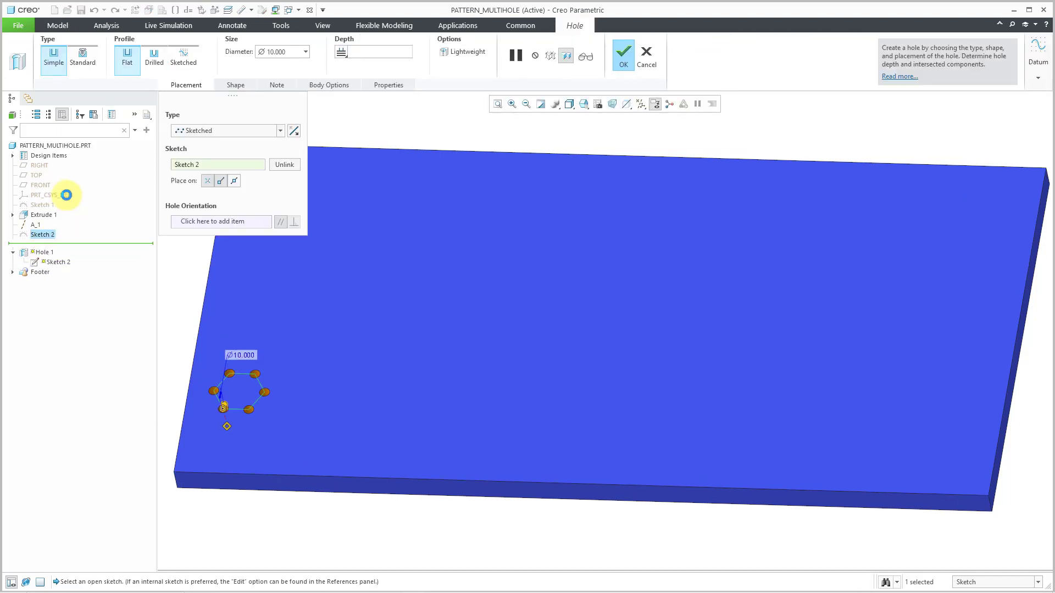
click(390, 85)
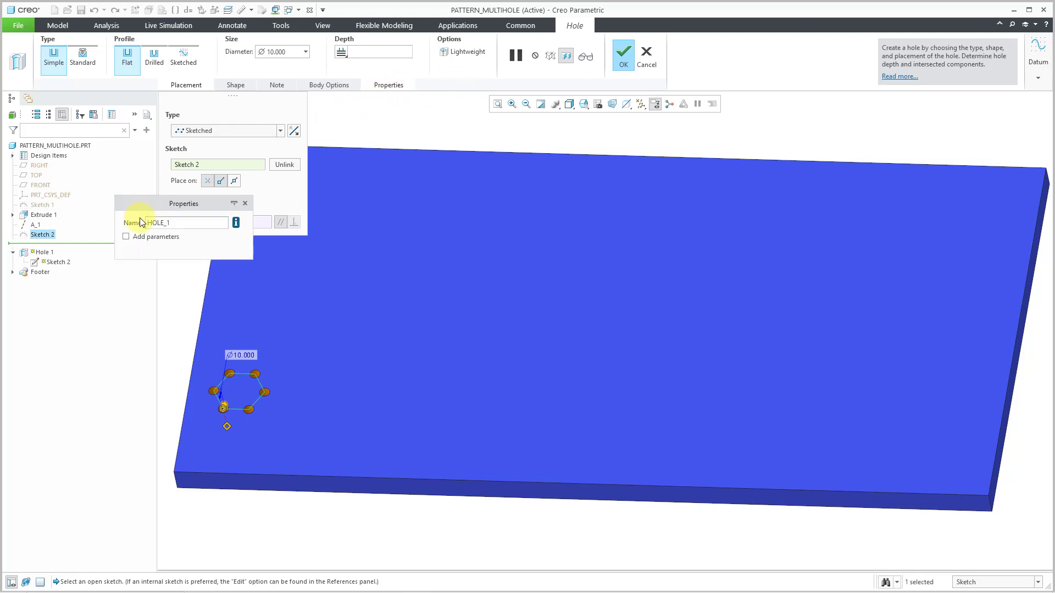
click(127, 237)
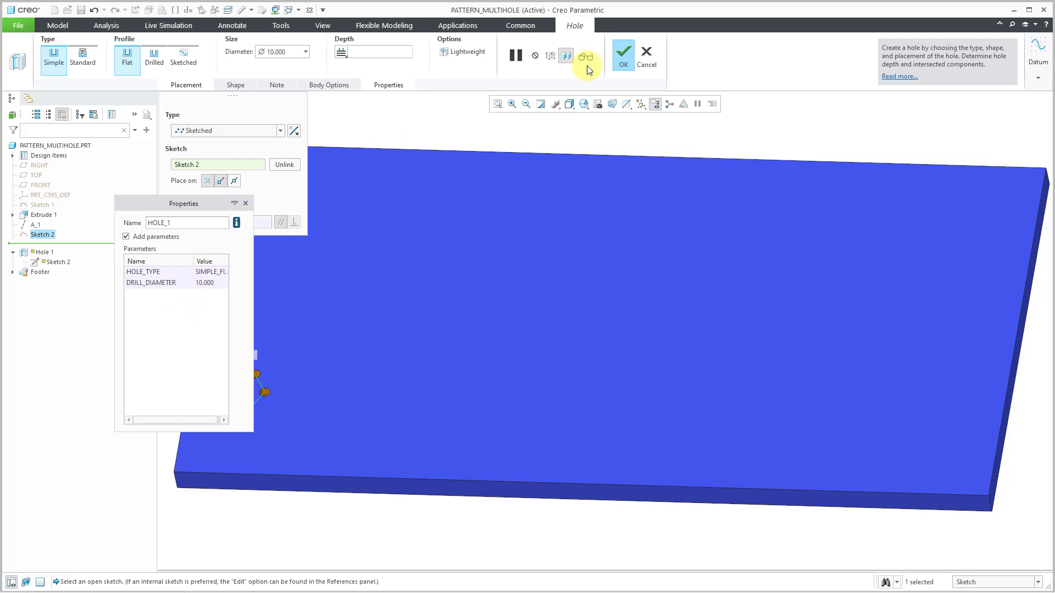
click(623, 55)
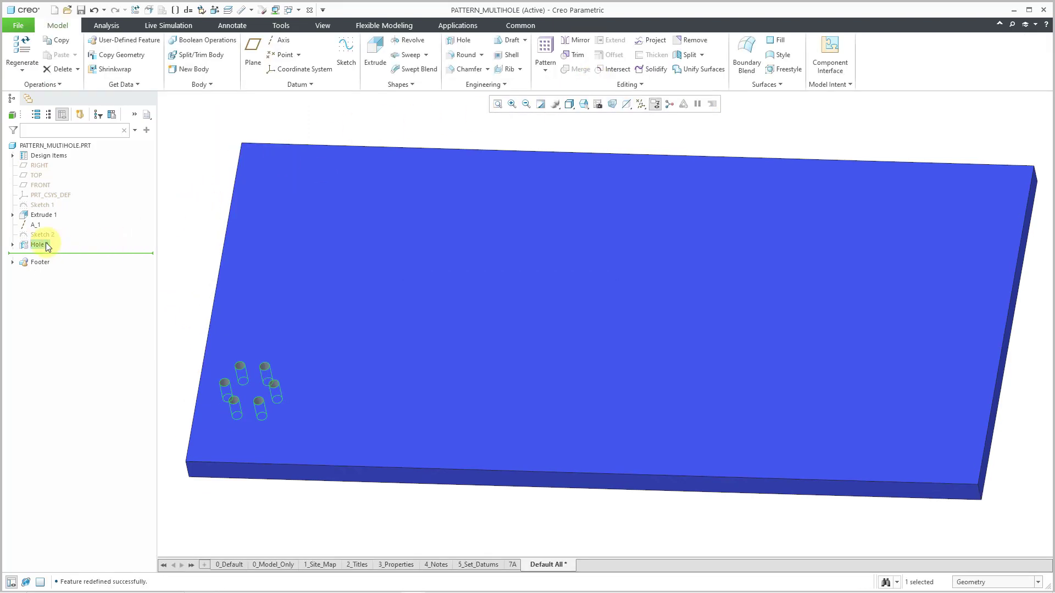
Review the parameter list of the redefined Hole 1, including DRILL_DIAMETER, HOLE_TYPE and PTC_ACTUAL_PAT_MEMBERS
right_click(47, 245)
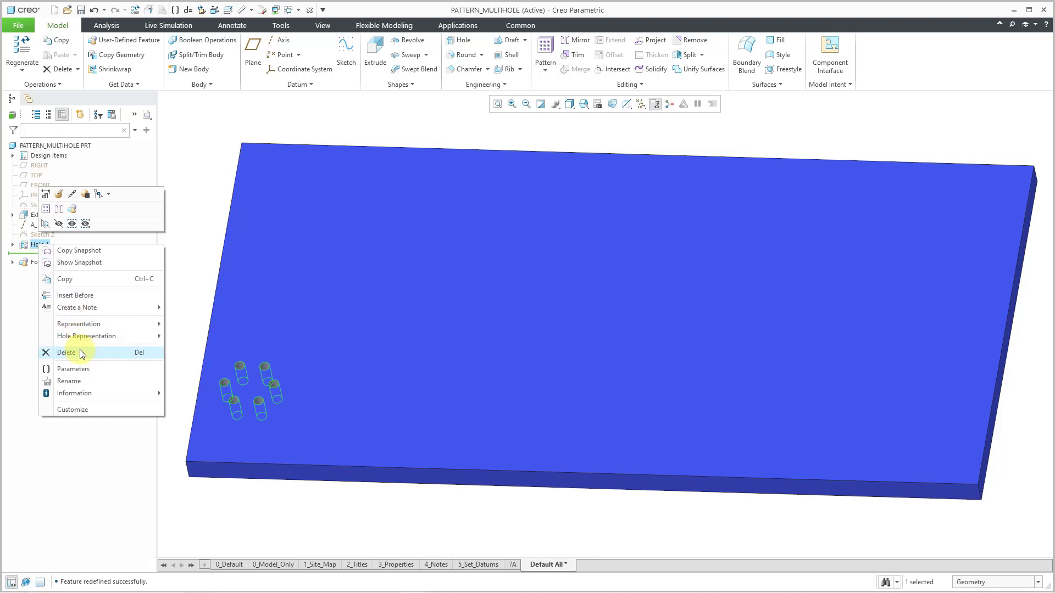
click(77, 367)
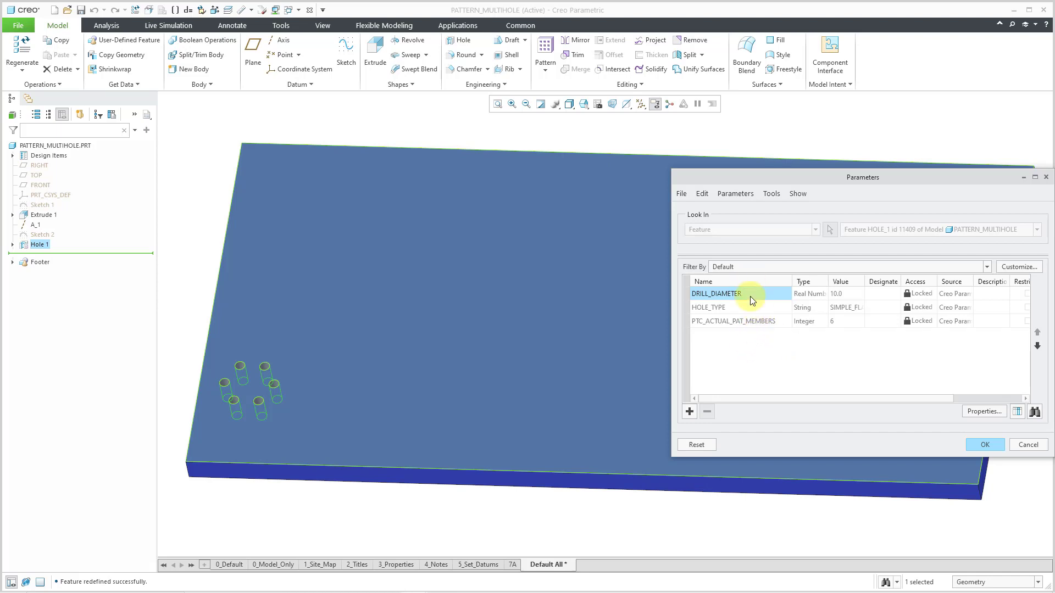
click(1000, 445)
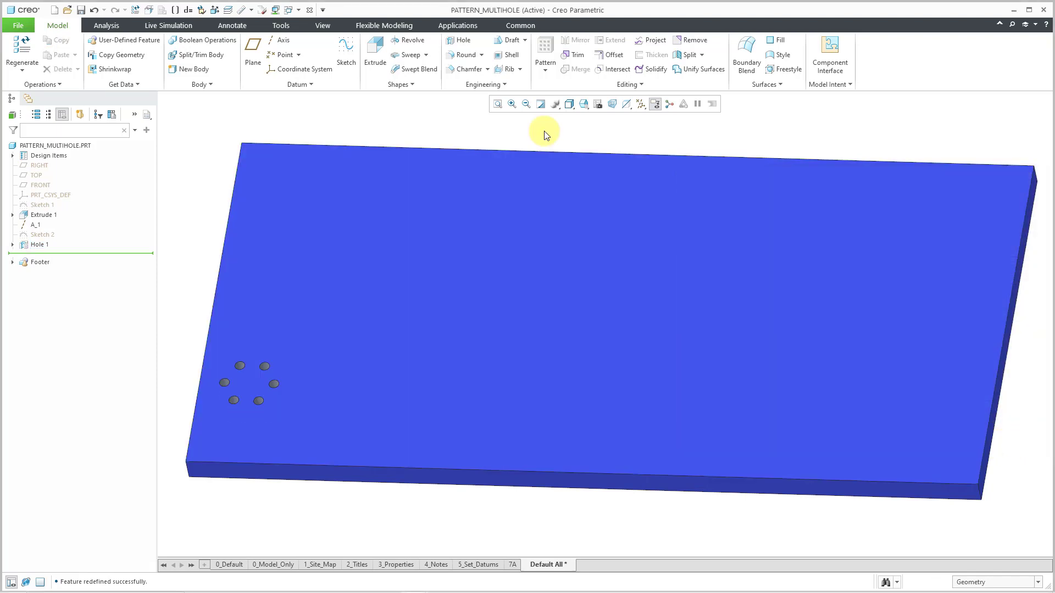
Switch to PATTERN_PATTERN.PRT and turn on the display of datum axes
click(299, 11)
click(329, 34)
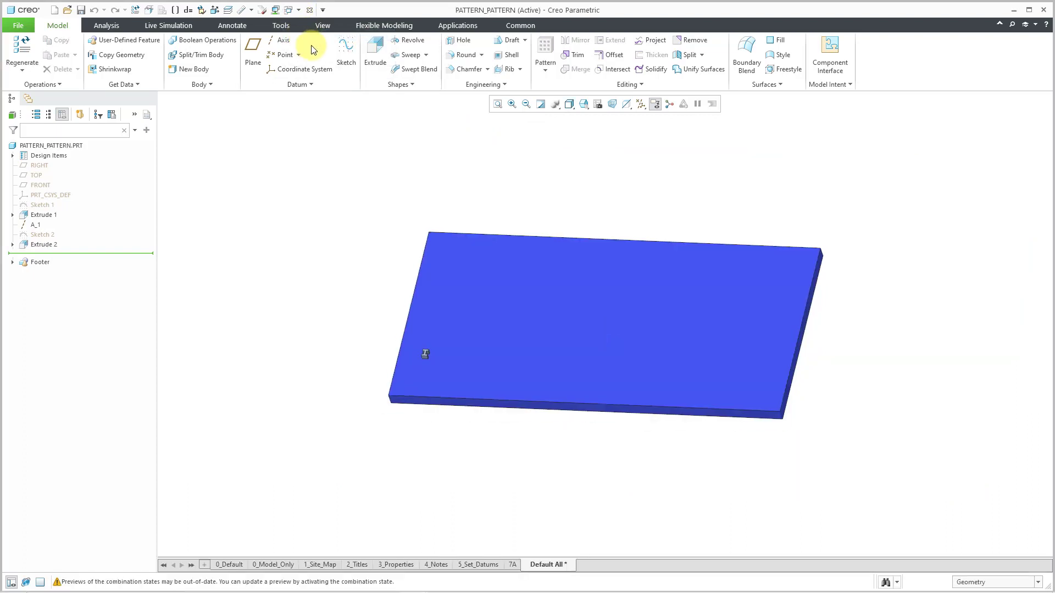
scroll(443, 365, up, 5)
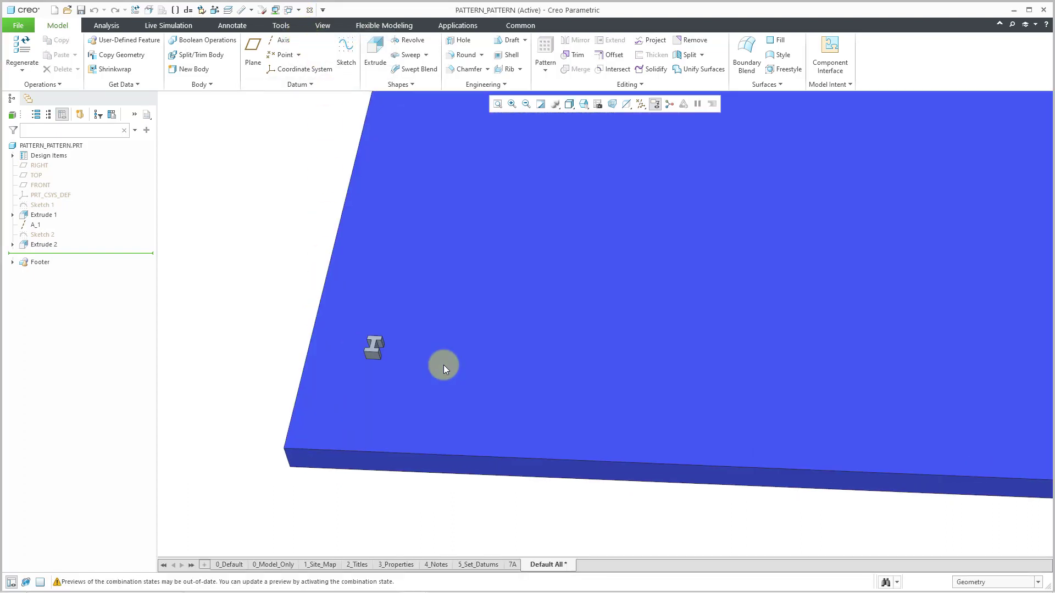
shift+middle_drag(441, 355, 357, 411)
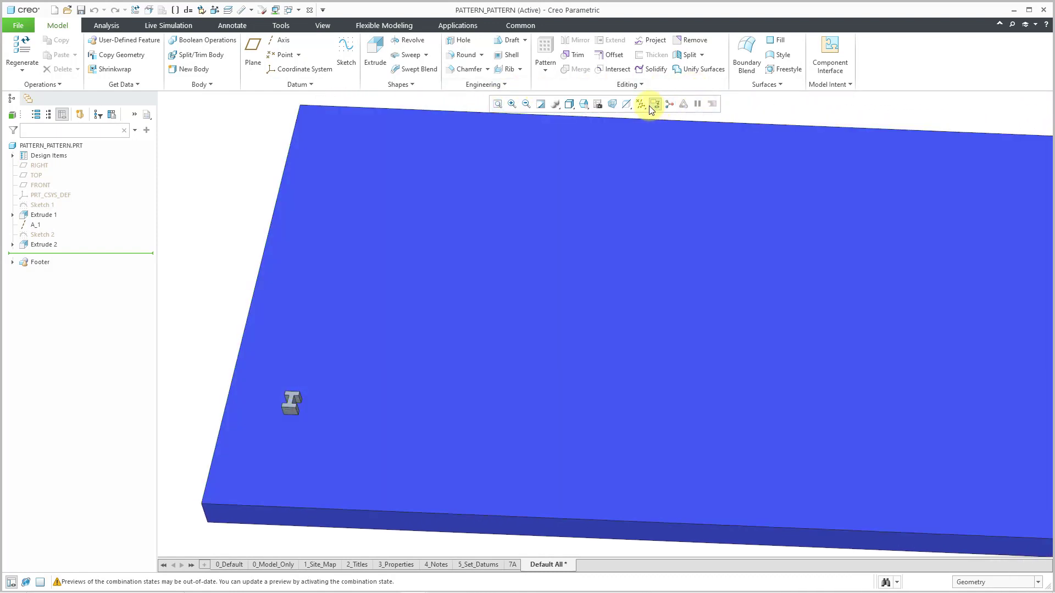
click(643, 105)
click(671, 129)
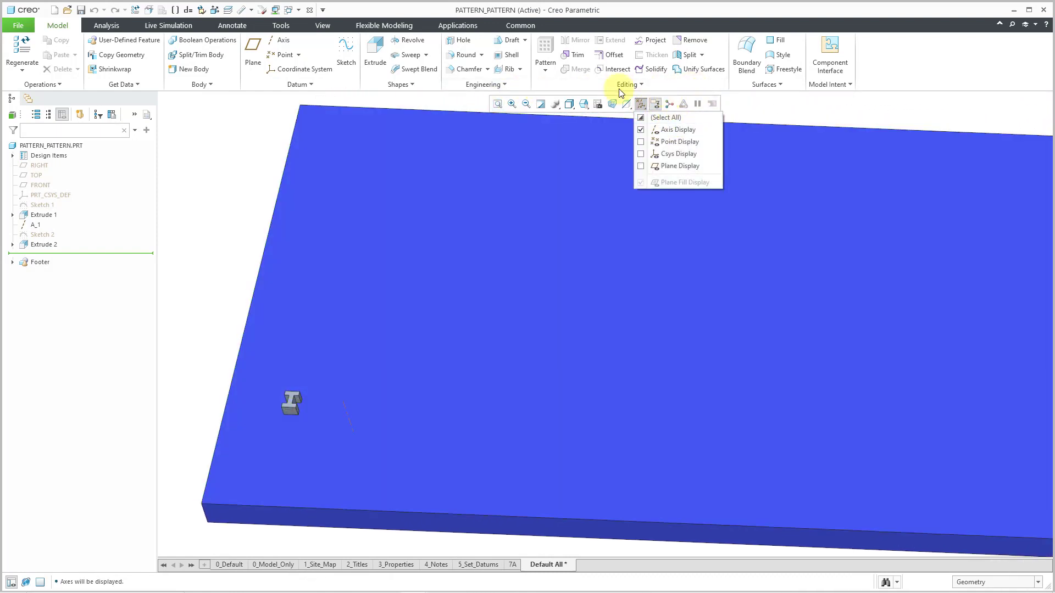
click(255, 159)
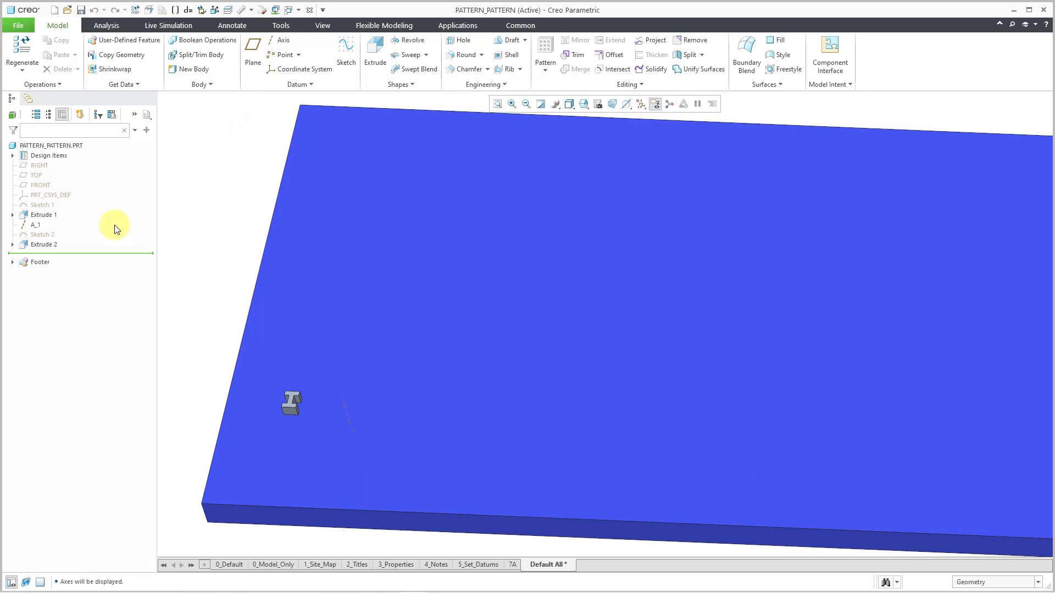
Create an axis pattern of Extrude 2 about A_1 with 6 members spread evenly over a 360° angular extent
click(50, 246)
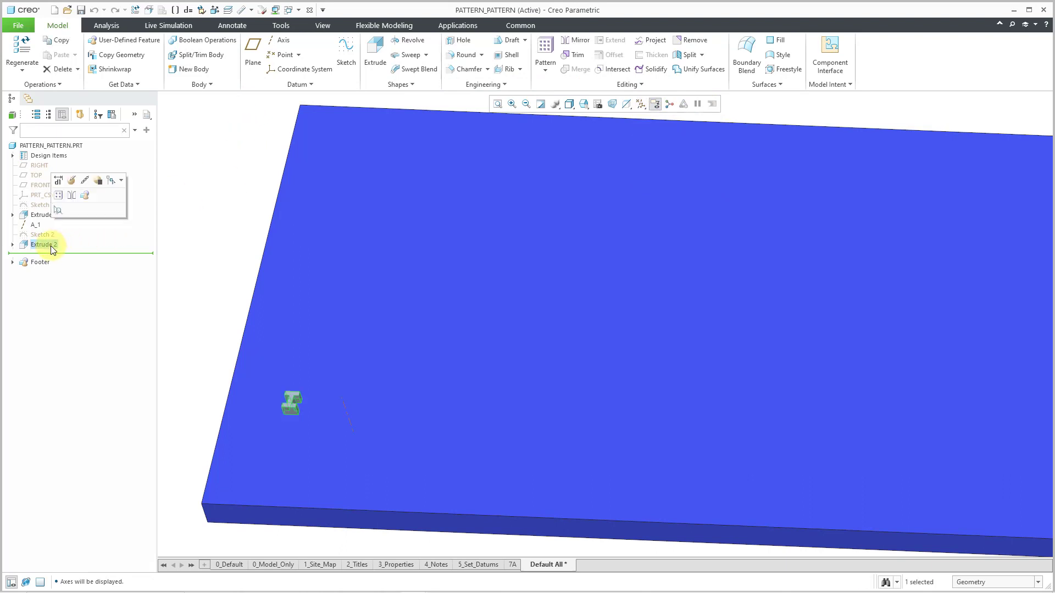
click(59, 196)
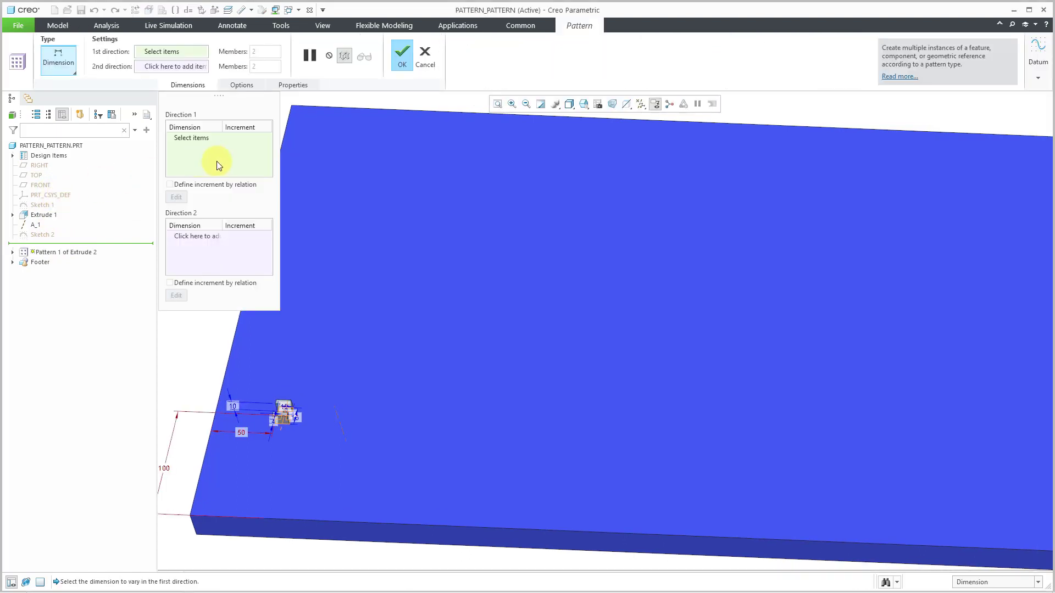
right_click(329, 99)
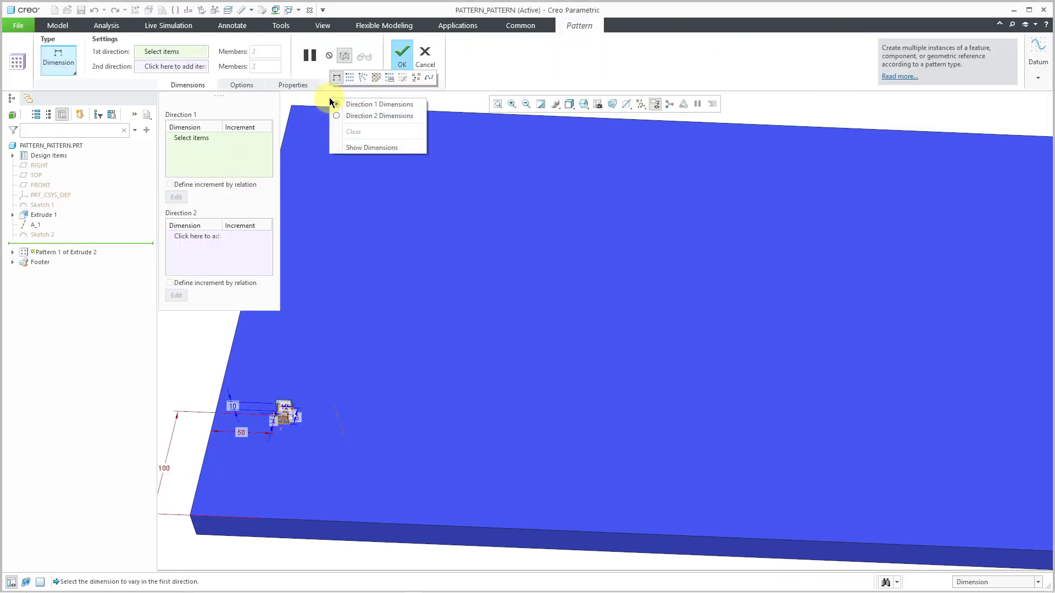
click(361, 80)
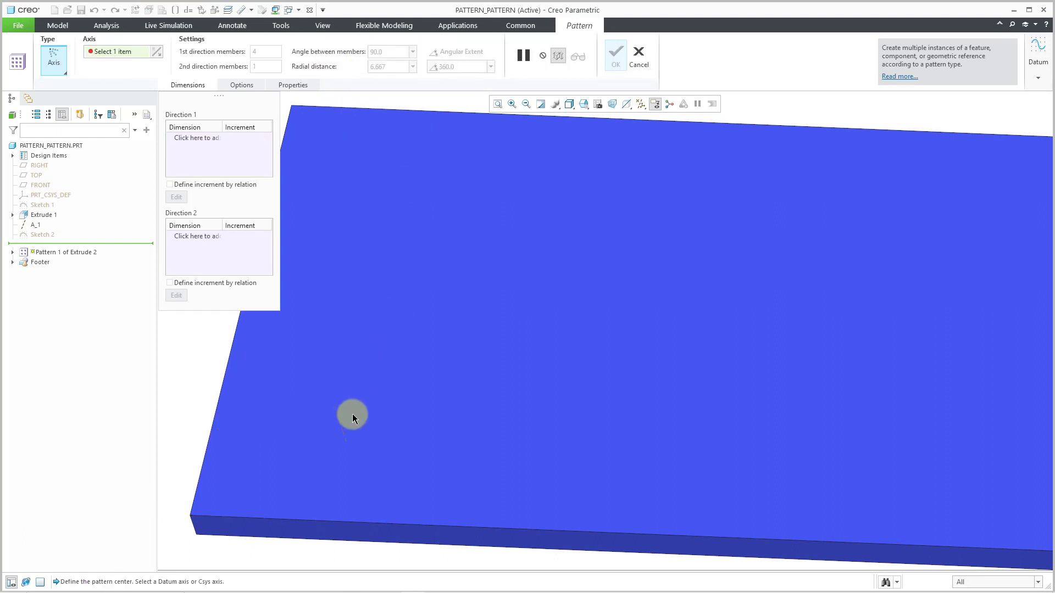
click(342, 422)
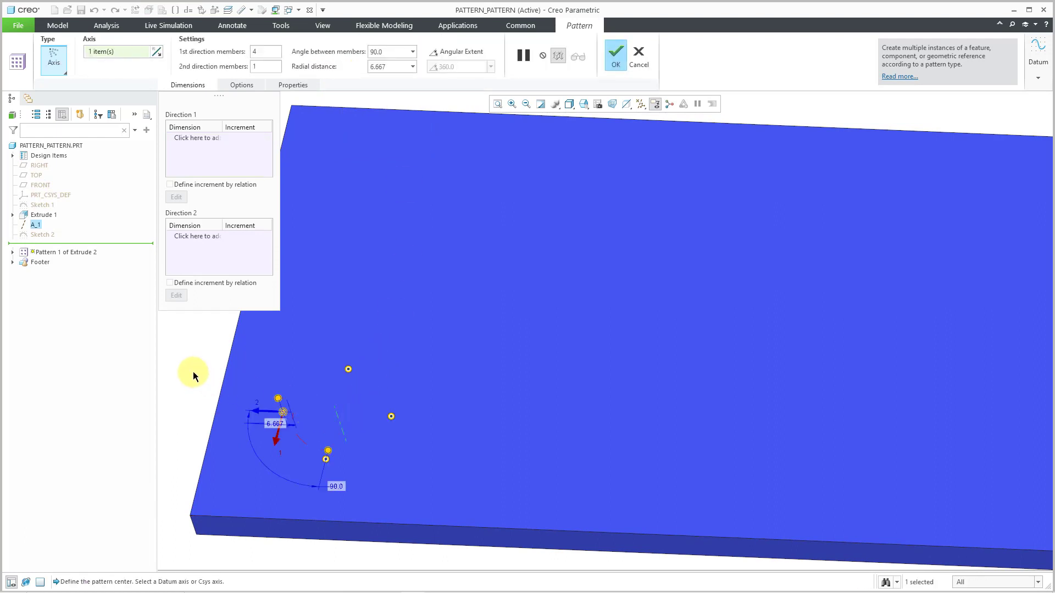
click(456, 52)
double_click(268, 51)
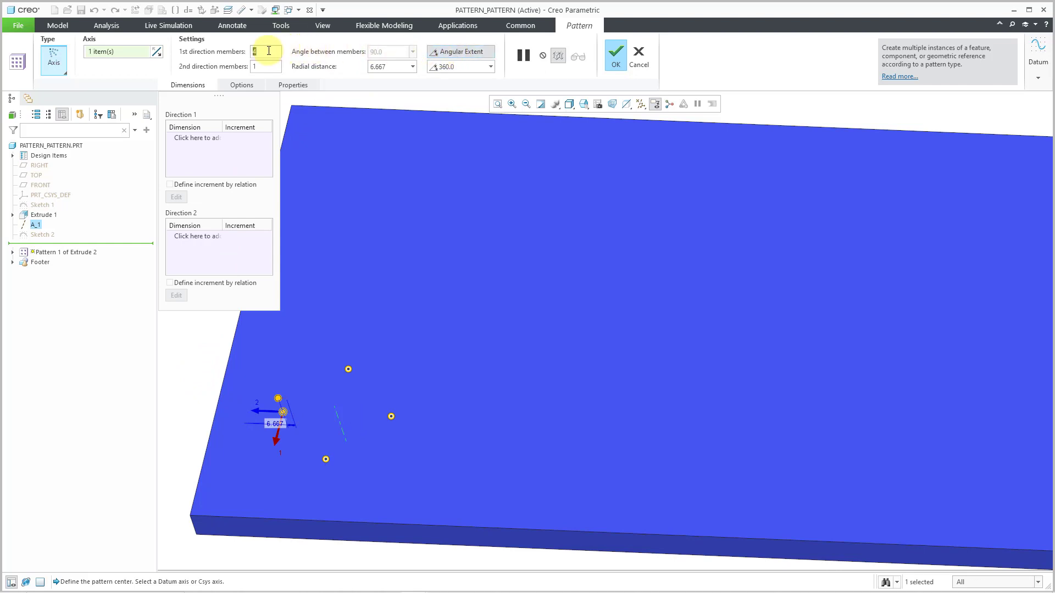
text(6)
click(617, 60)
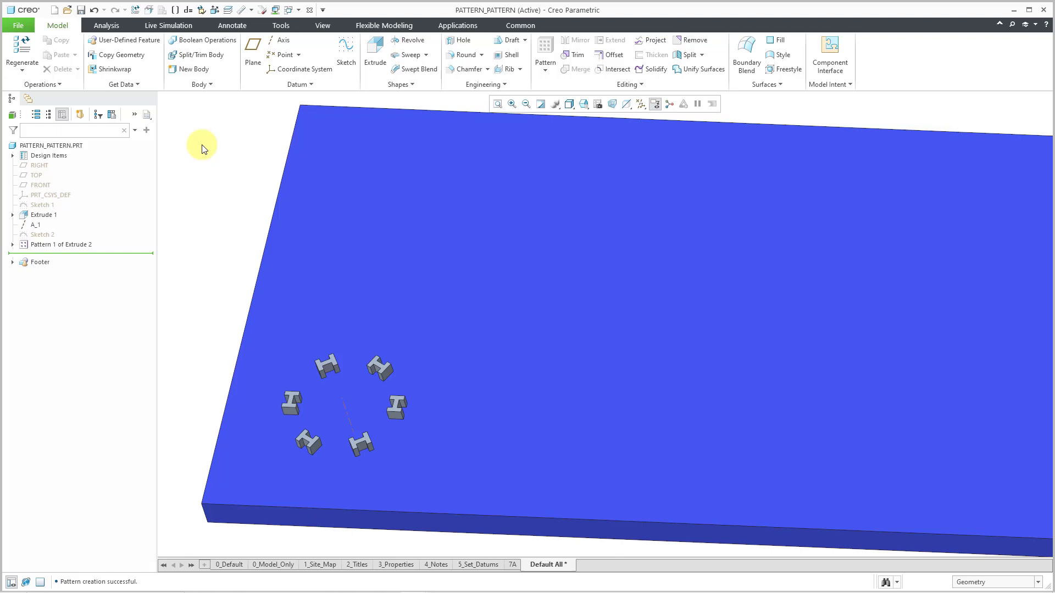
Check PTC_ACTUAL_PAT_MEMBERS in the parameters of Pattern 1 of Extrude 2
right_click(77, 245)
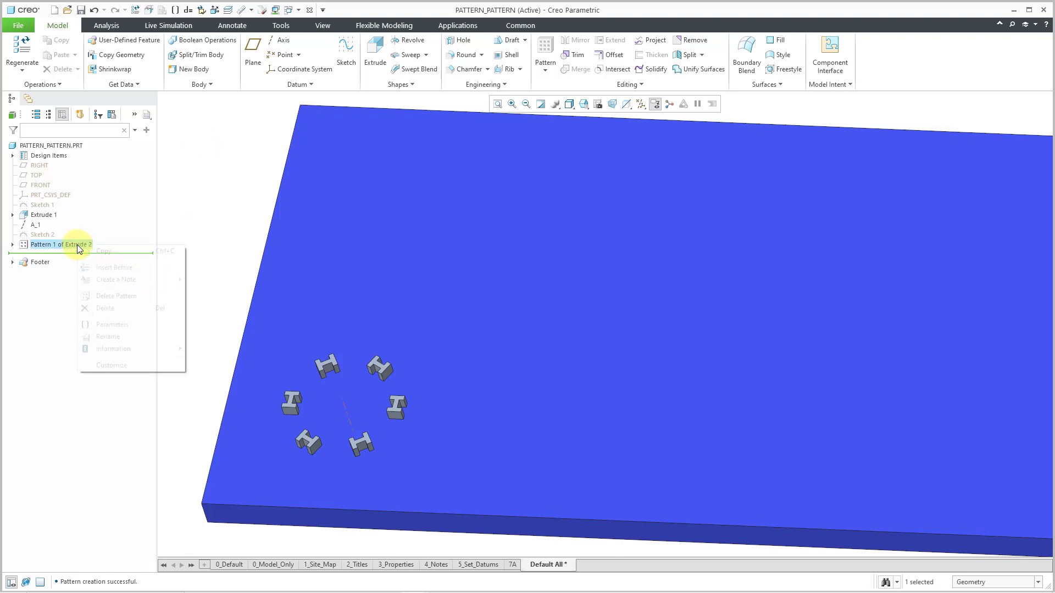
click(106, 329)
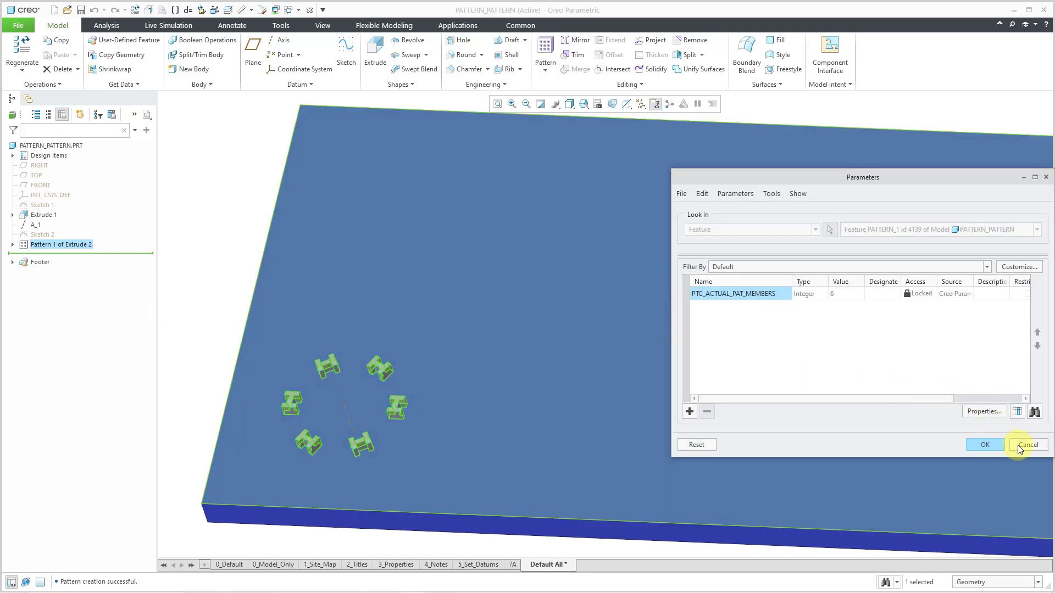
click(994, 444)
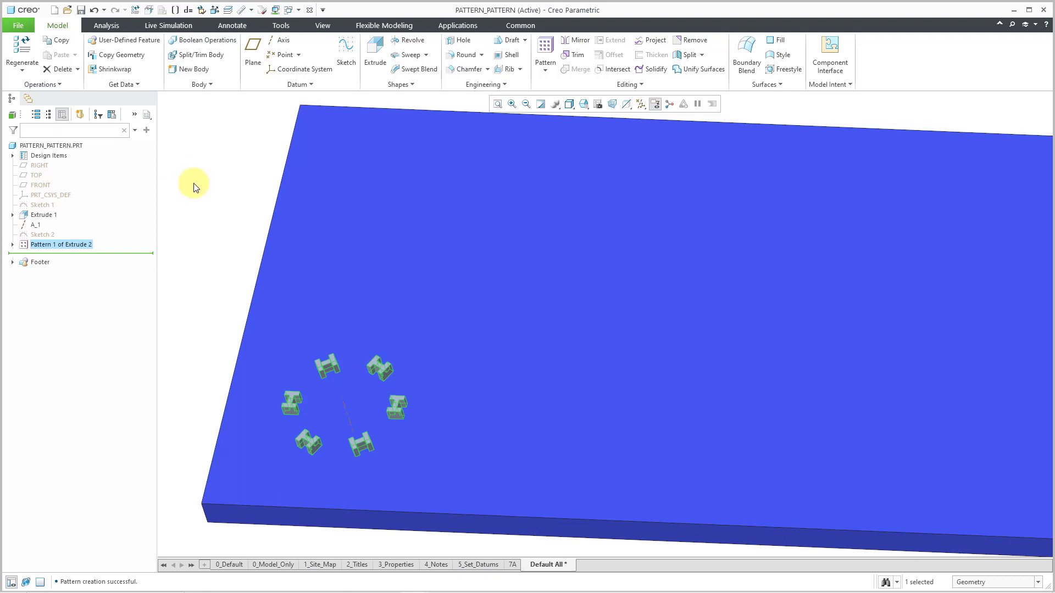
Start a direction pattern of Pattern 1 of Extrude 2 along the plate's long front edge with a spacing of 200
right_click(70, 245)
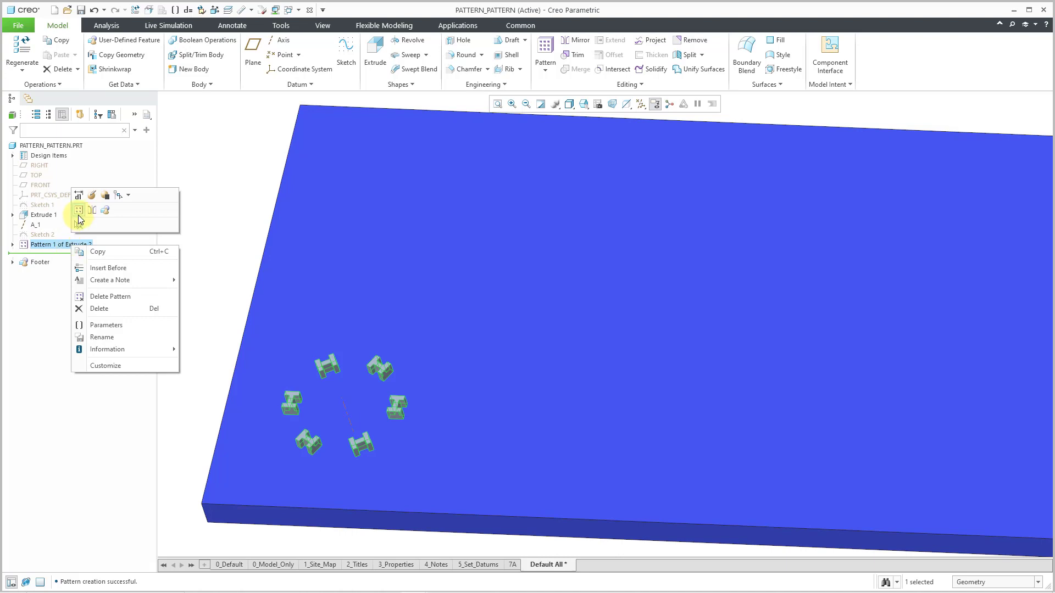
click(79, 213)
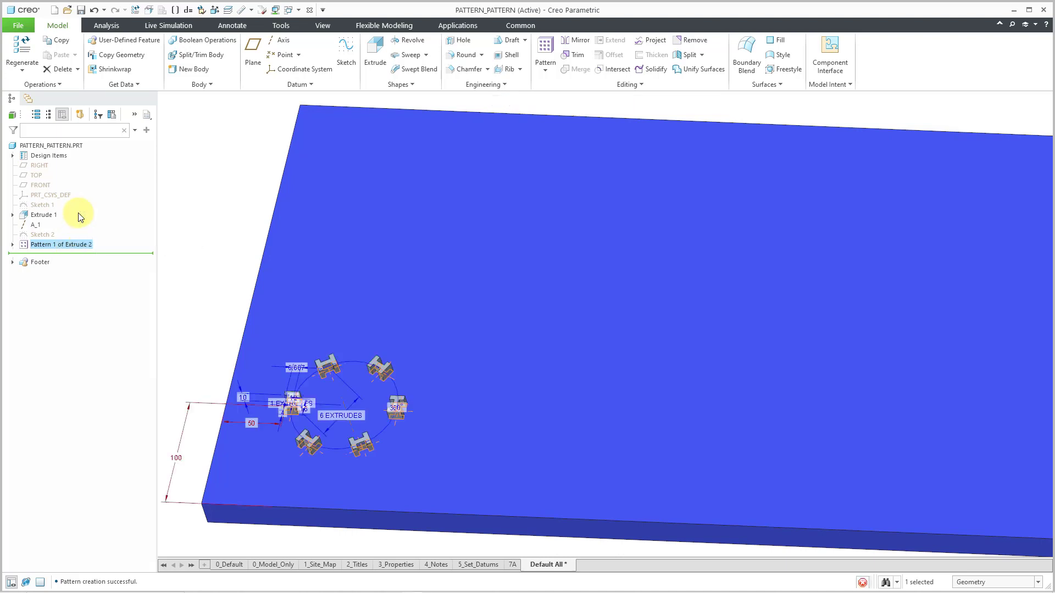
right_click(377, 102)
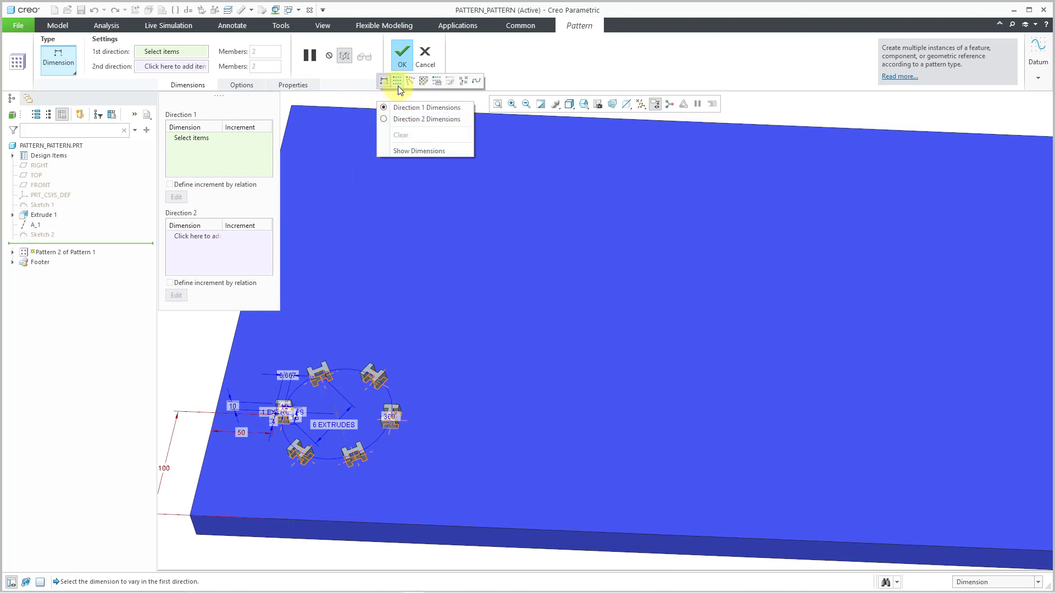
click(398, 83)
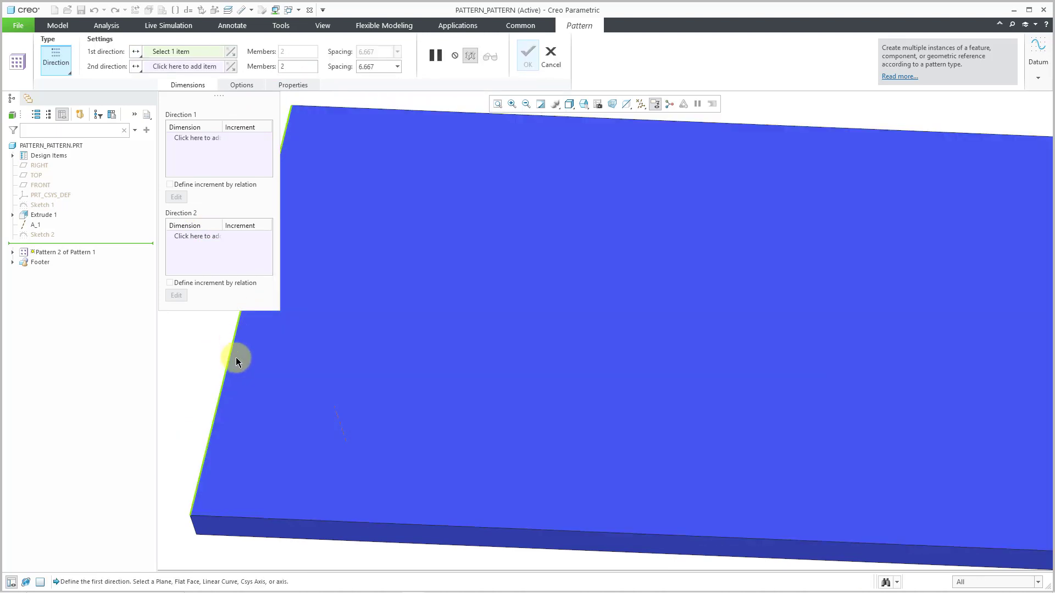
click(299, 522)
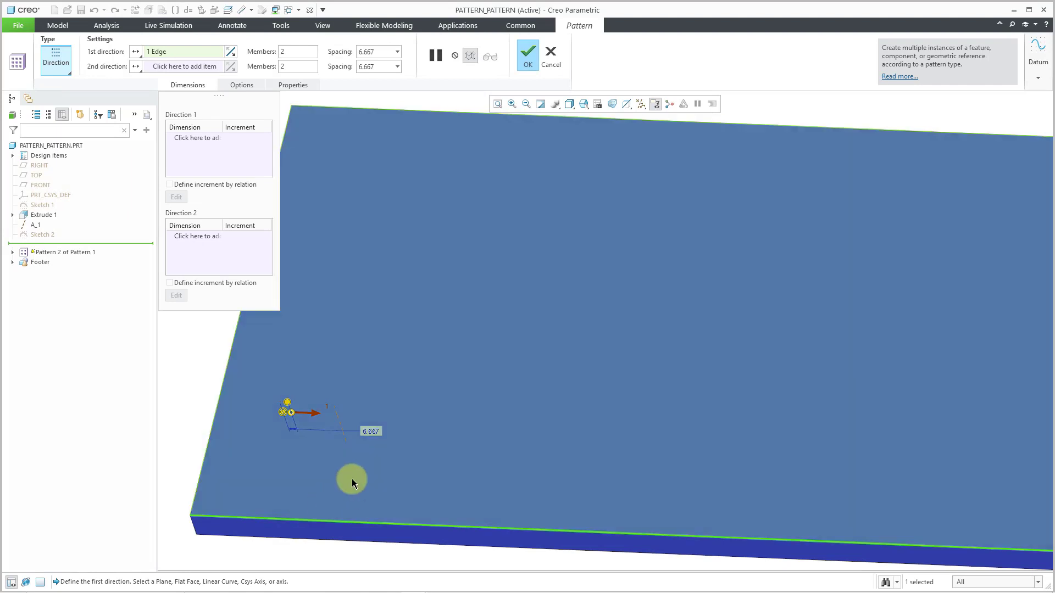
click(291, 412)
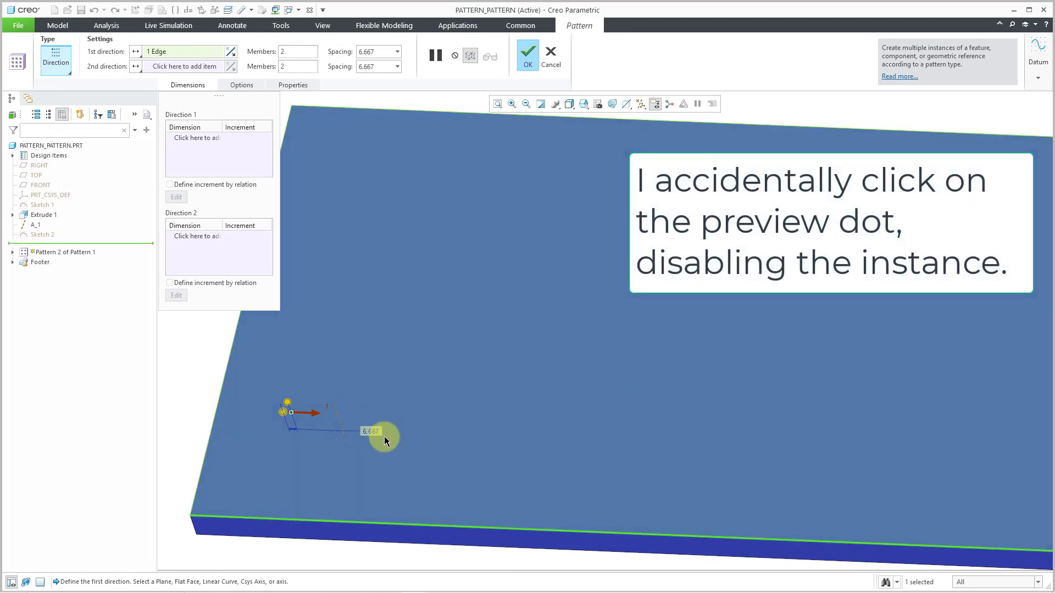
double_click(373, 431)
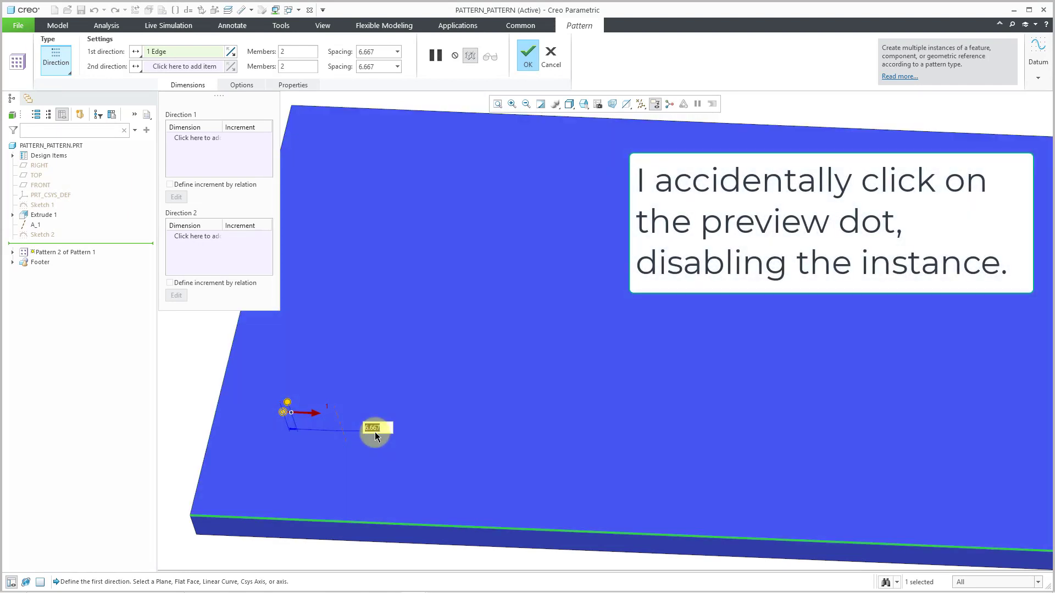
text(200)
key(Return)
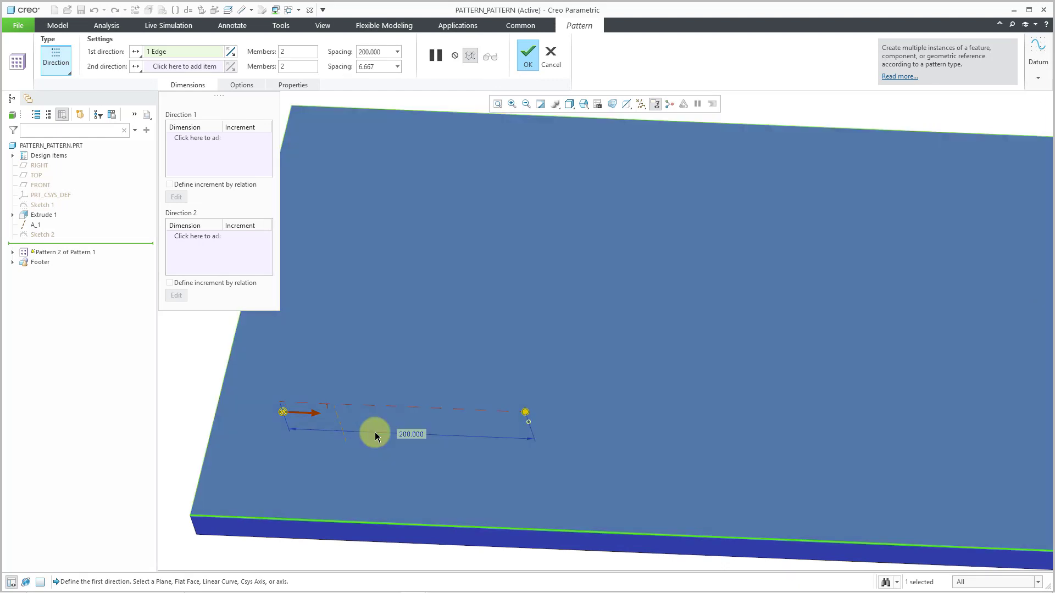
Set the number of members in the pattern's first direction to 4
scroll(280, 447, down, 2)
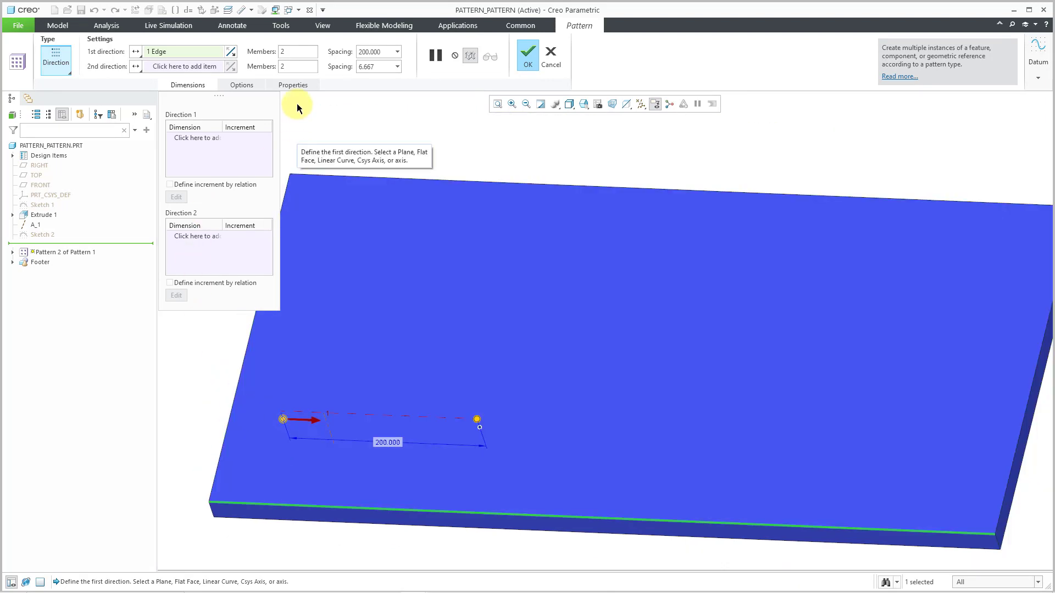
double_click(287, 51)
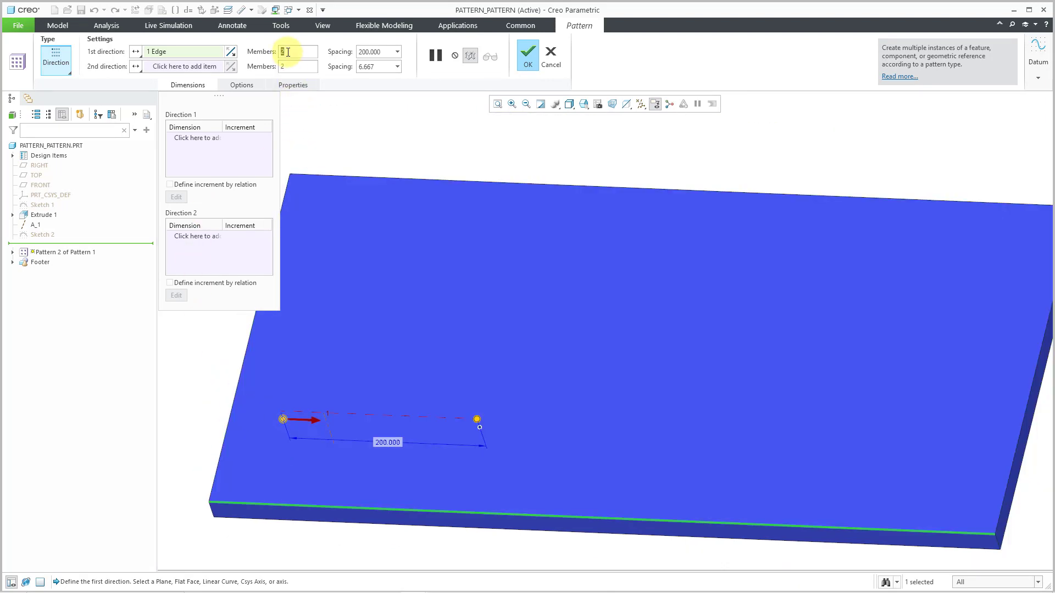
text(4)
key(Return)
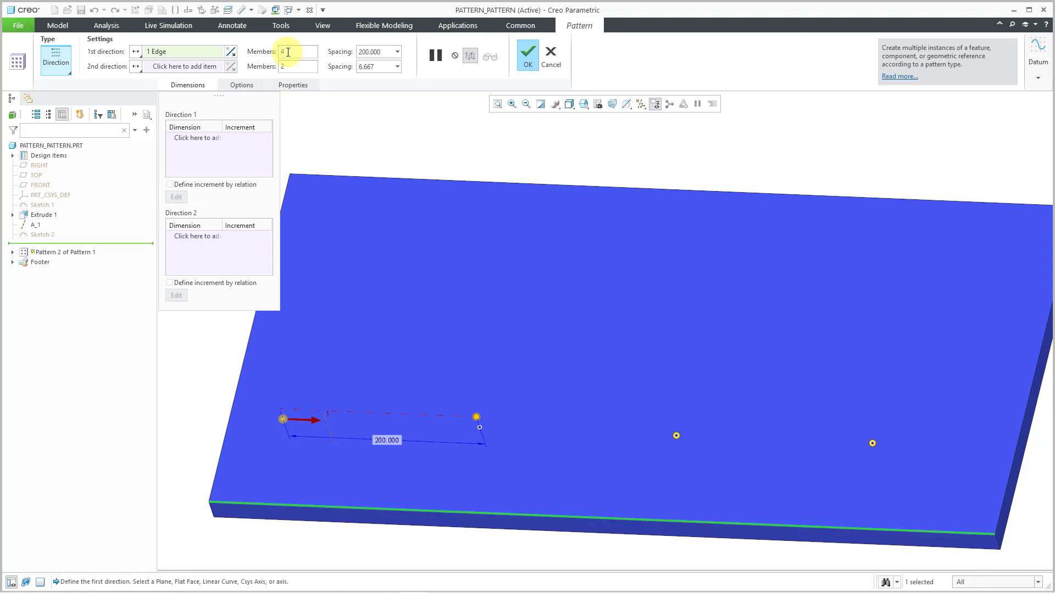
Add a second pattern direction along the plate's short edge with a spacing of -200, and complete the pattern
click(198, 67)
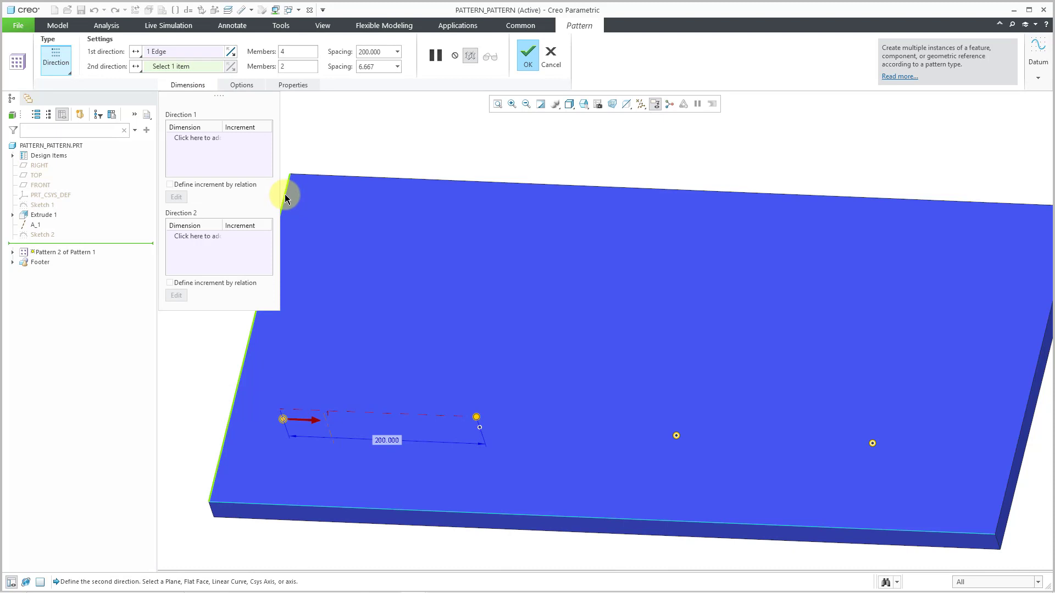
click(288, 193)
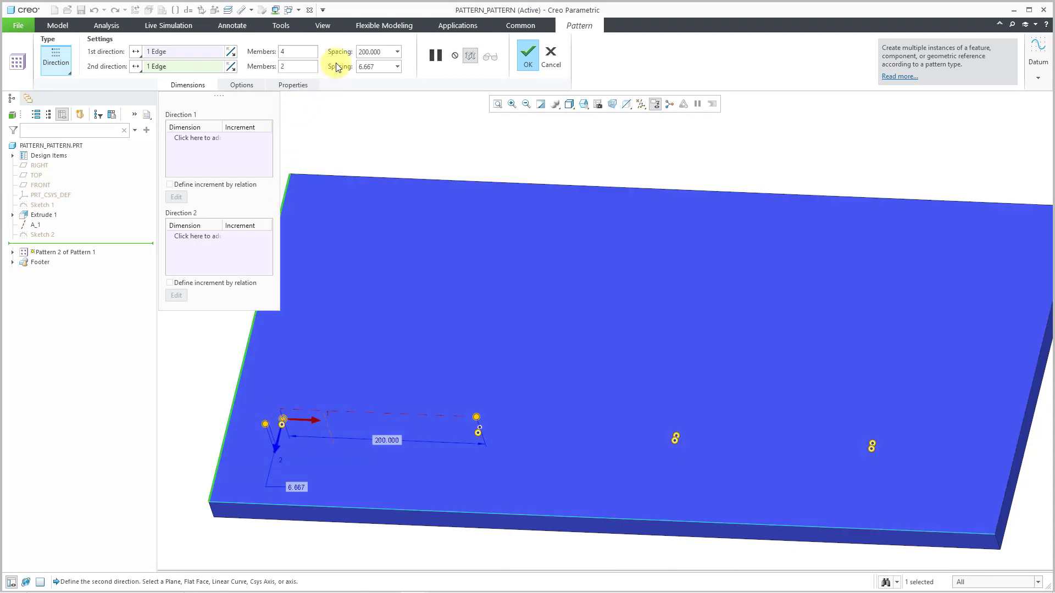
double_click(366, 67)
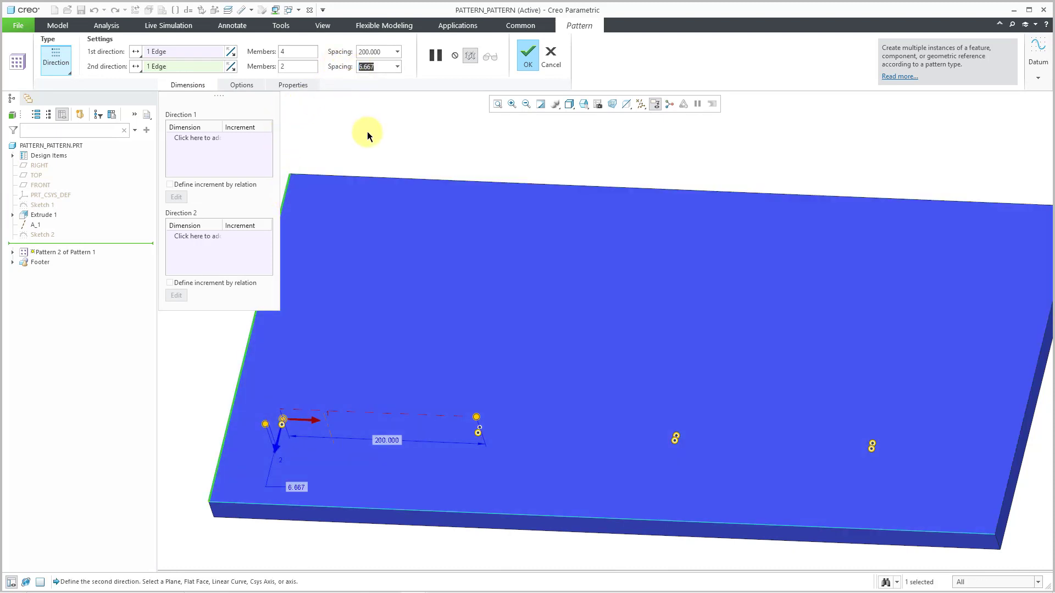
text(-200)
key(Return)
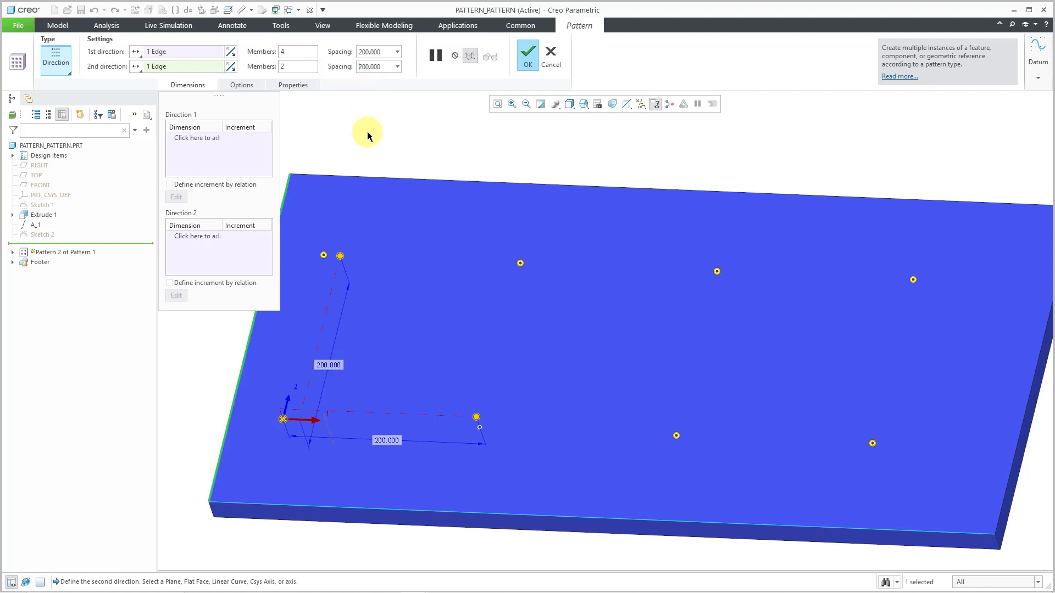
click(525, 58)
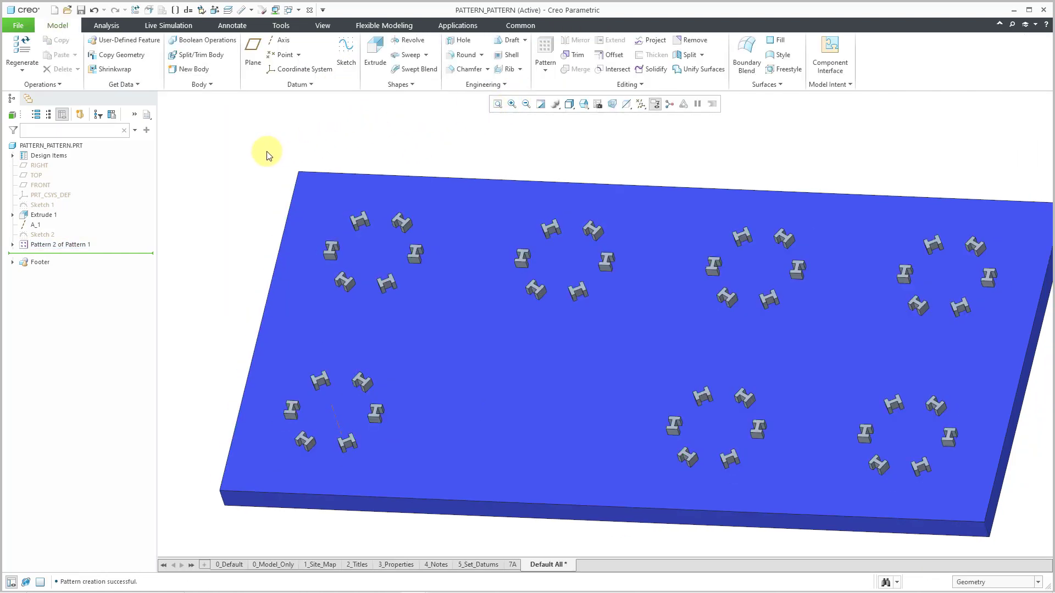
Expand Pattern 2 of Pattern 1 and check PTC_ACTUAL_PAT_MEMBERS and PTC_TOTAL_PAT_MEMBERS in its parameters
click(13, 245)
click(60, 248)
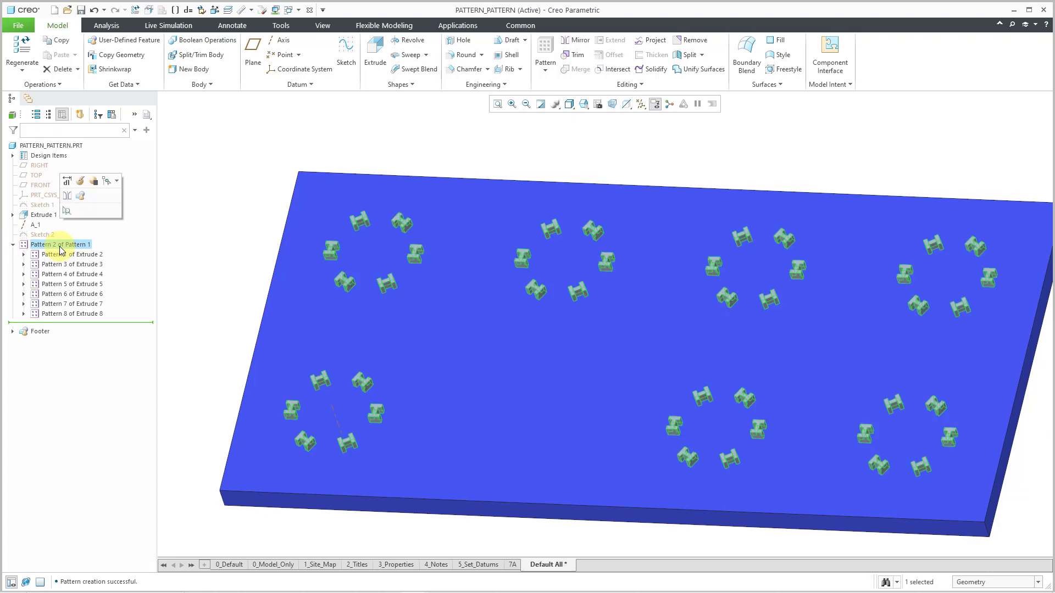
right_click(61, 249)
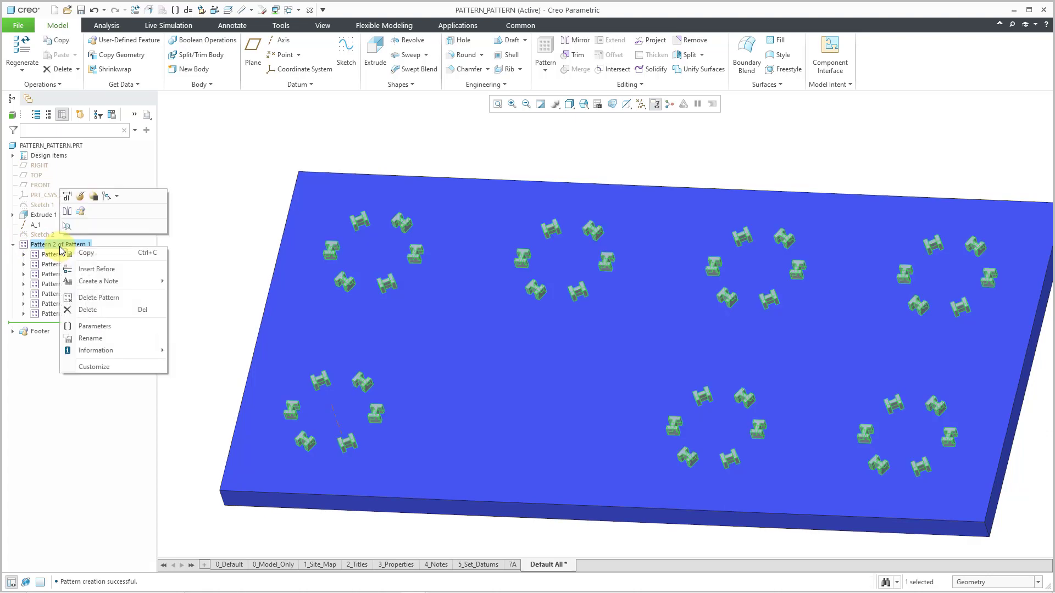
click(104, 328)
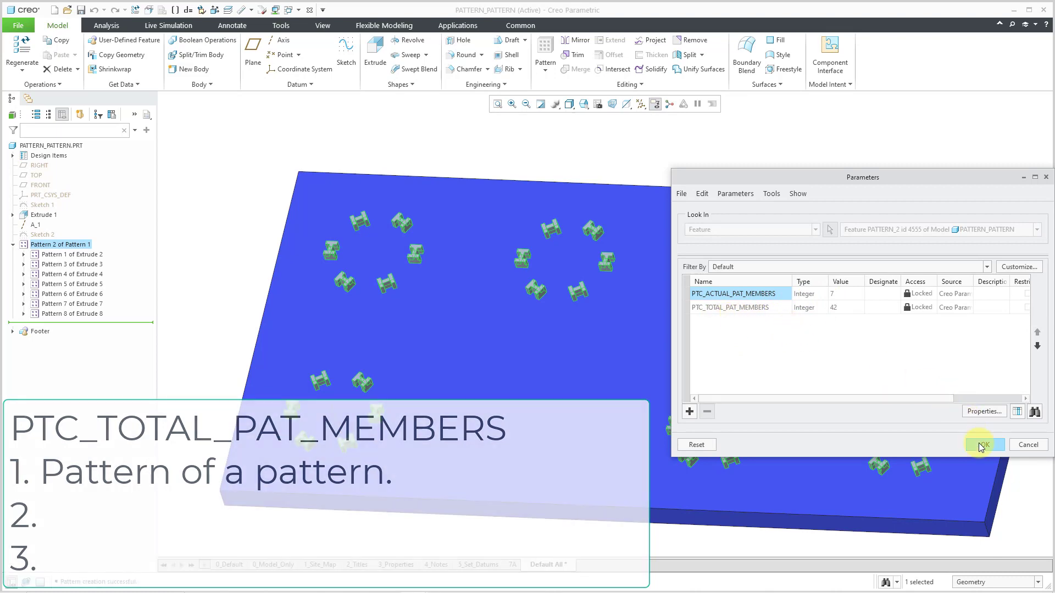
click(980, 444)
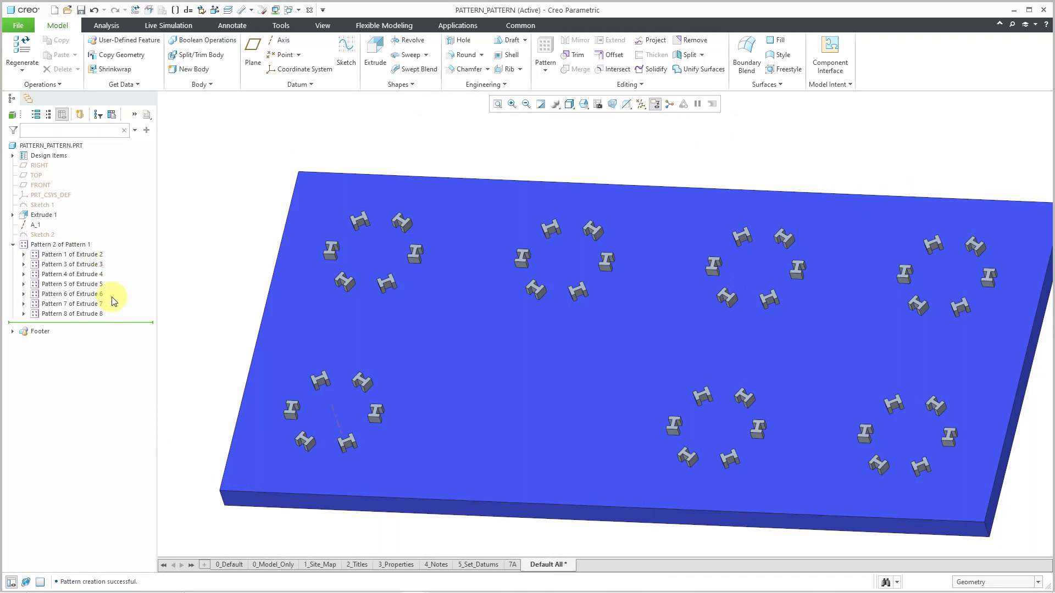
Redefine Pattern 2 of Pattern 1 to re-enable the excluded second instance in the row along the front edge
click(81, 248)
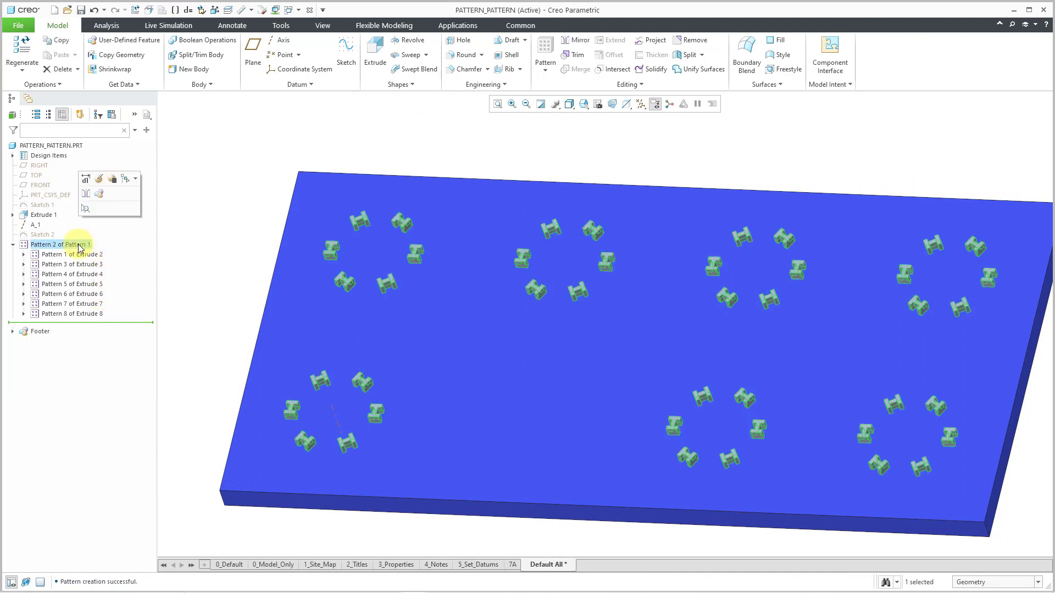
right_click(80, 248)
click(103, 197)
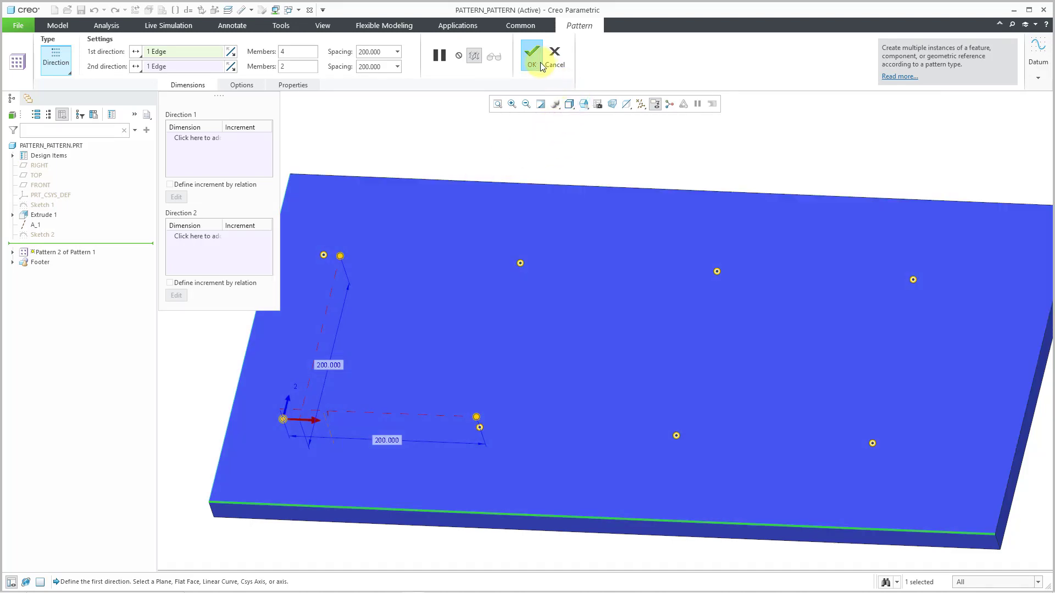
click(539, 60)
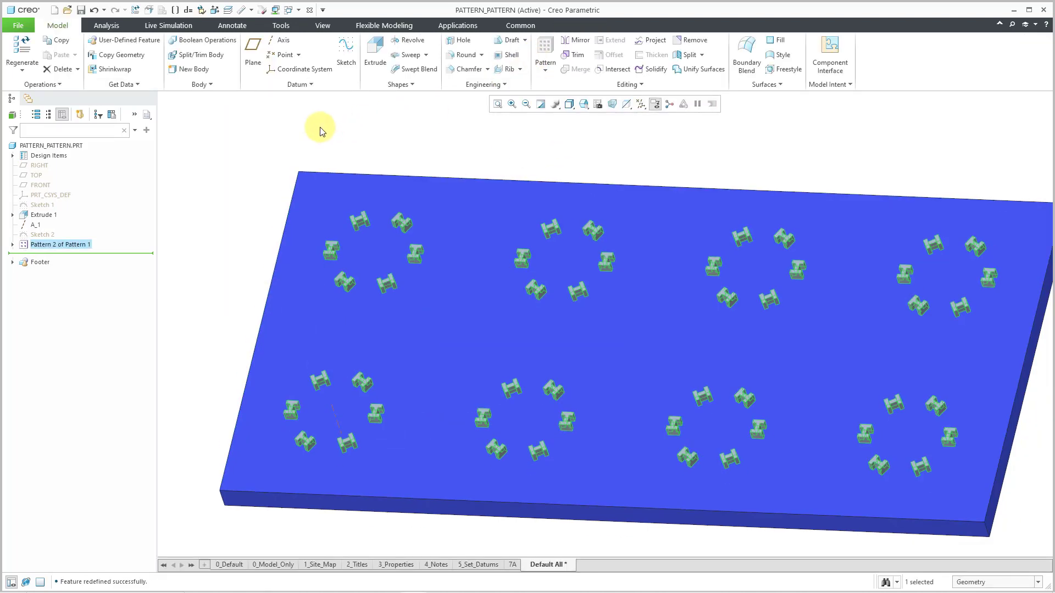
click(236, 148)
Recheck the actual and total pattern member parameters of the redefined Pattern 2 of Pattern 1
click(51, 249)
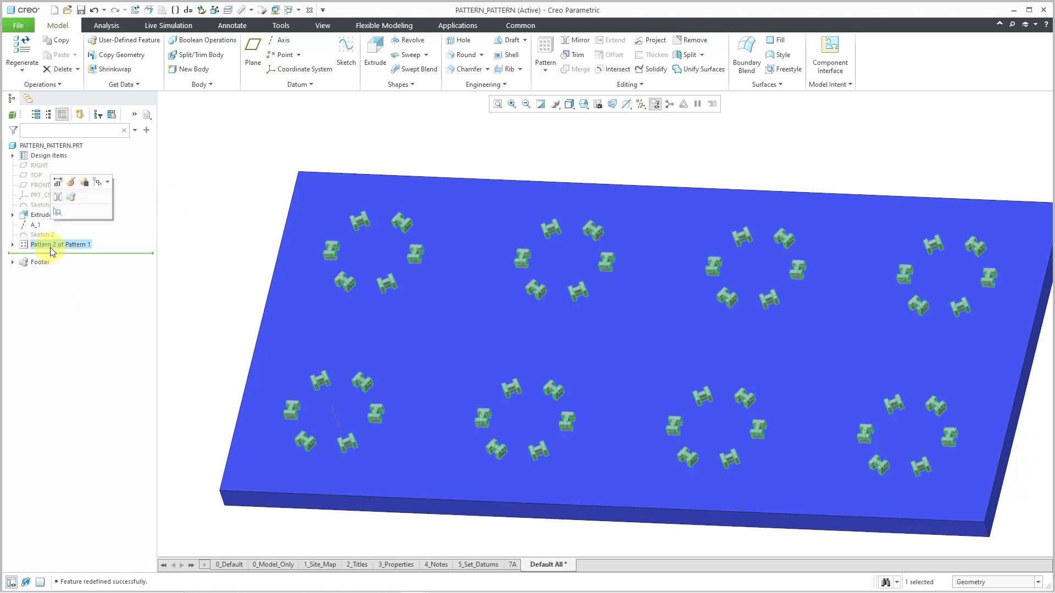
right_click(51, 248)
click(79, 328)
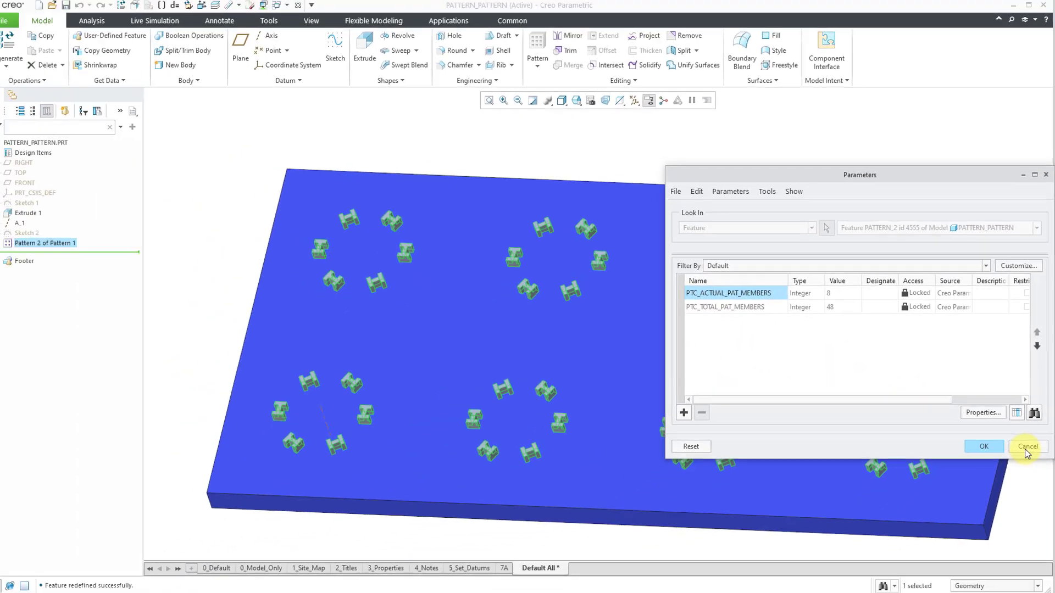
Close the parameters, clear the selection and switch to the PATTERN_MULTIHOLE.PRT model
click(1008, 530)
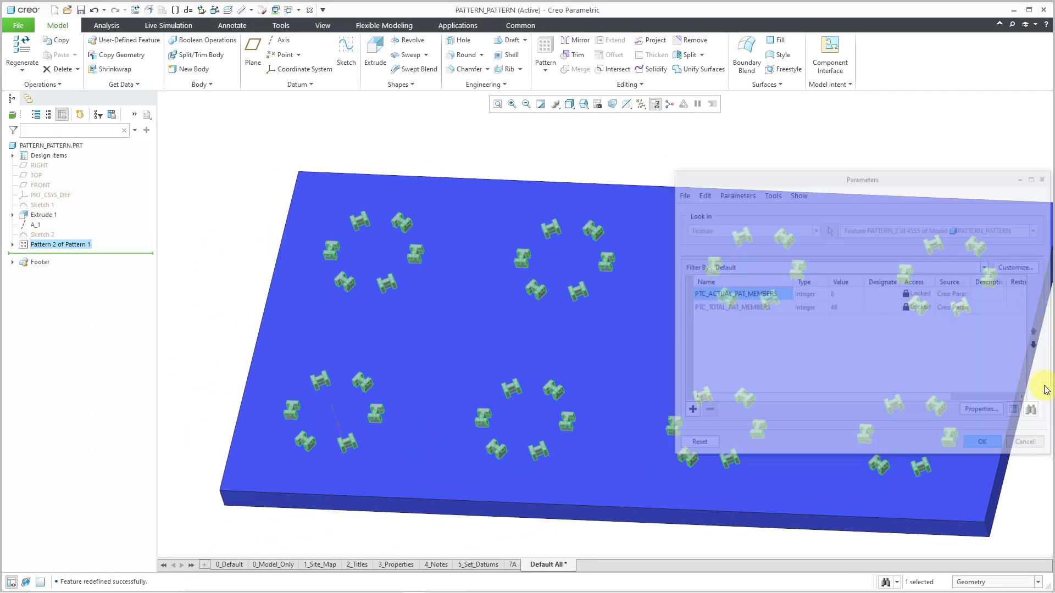
click(884, 162)
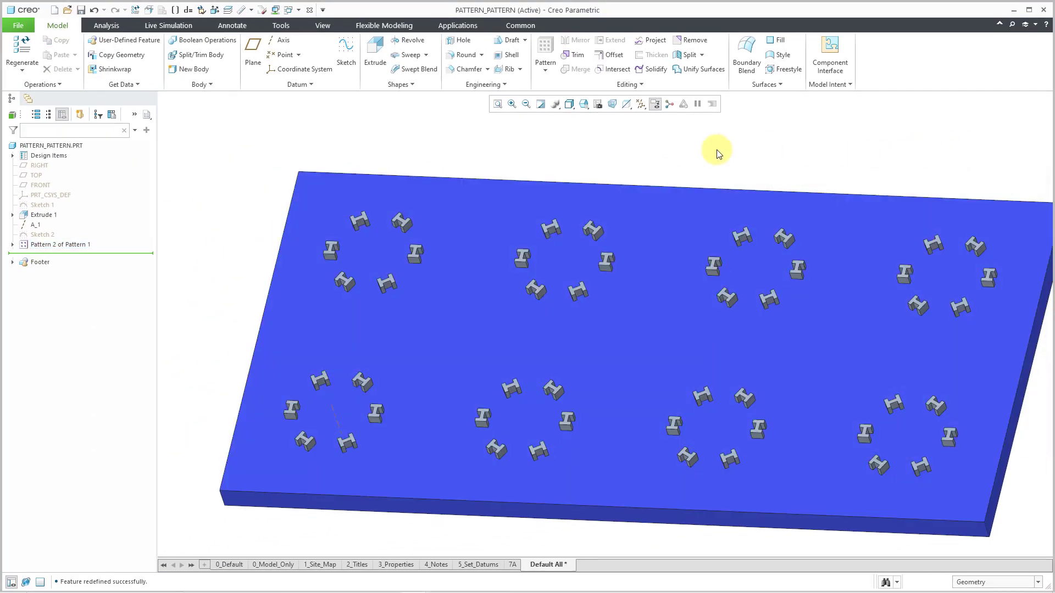
click(287, 10)
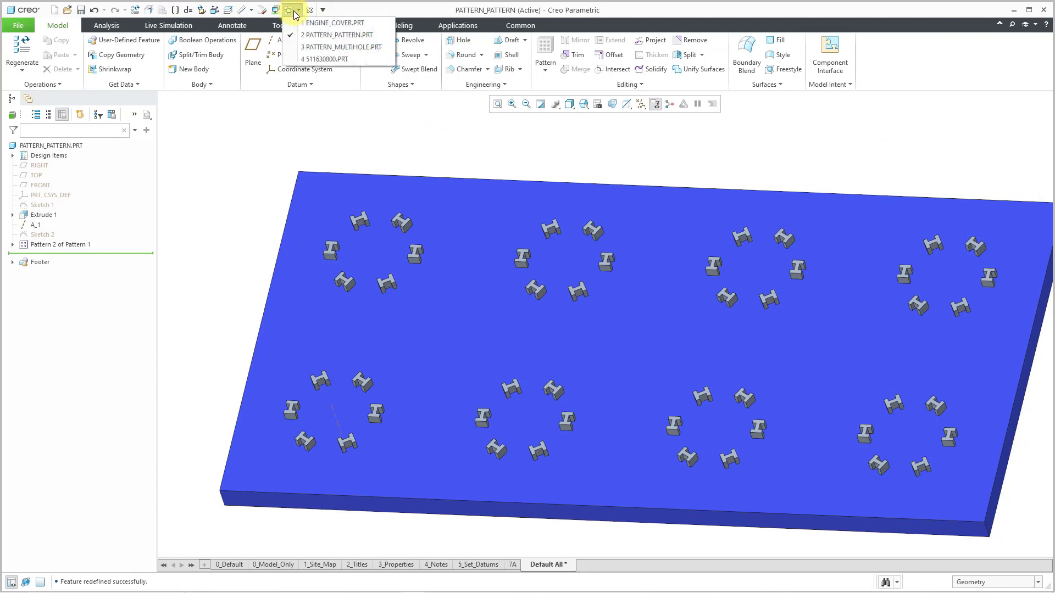
click(314, 48)
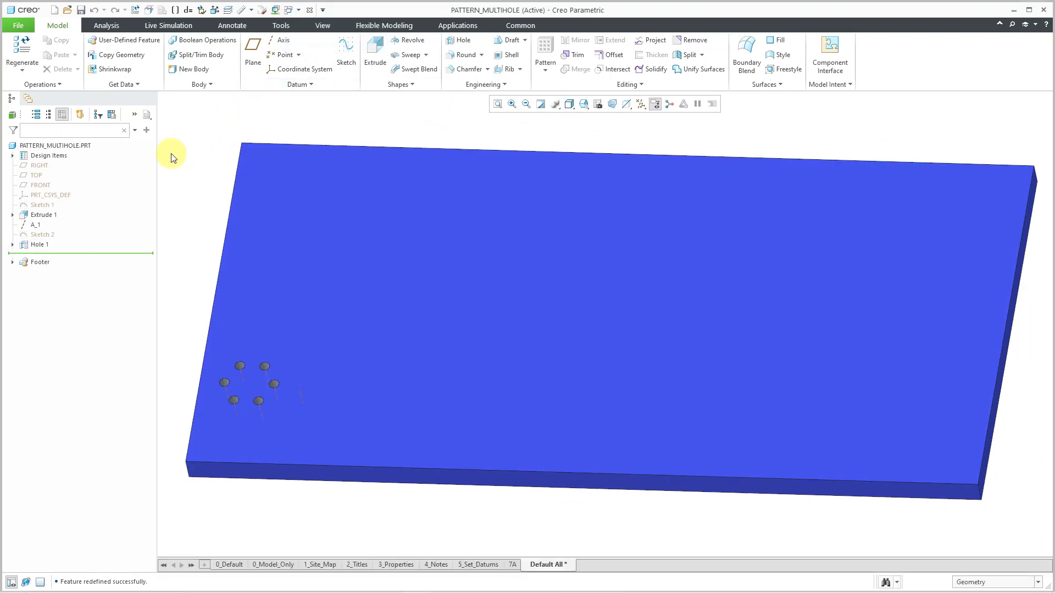
Create an axis pattern of Hole 1 around A_1 with 4 members spaced 90°, then turn off the axis display
click(41, 247)
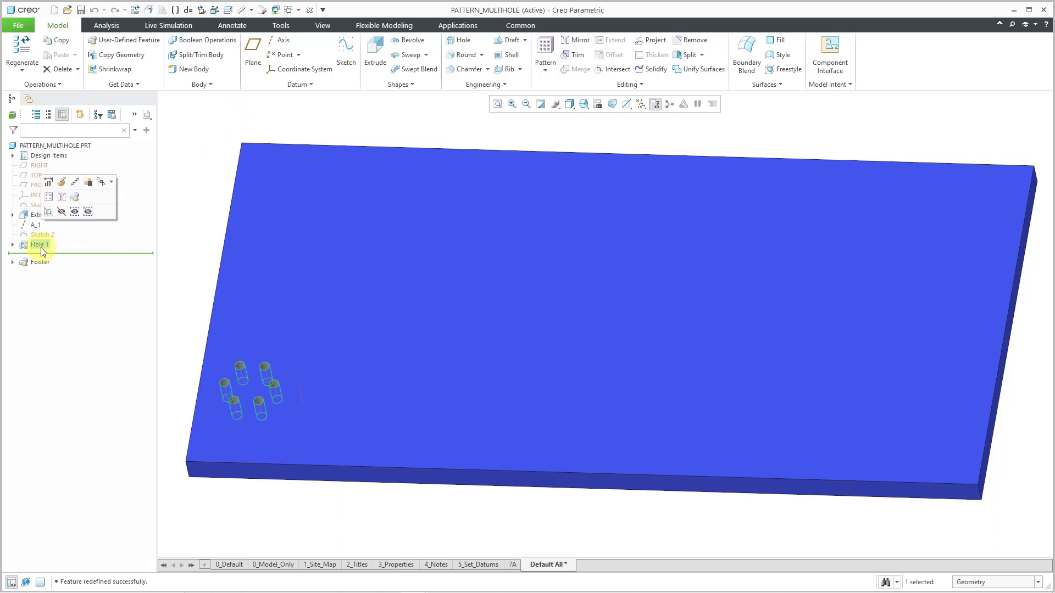
click(49, 198)
right_click(393, 134)
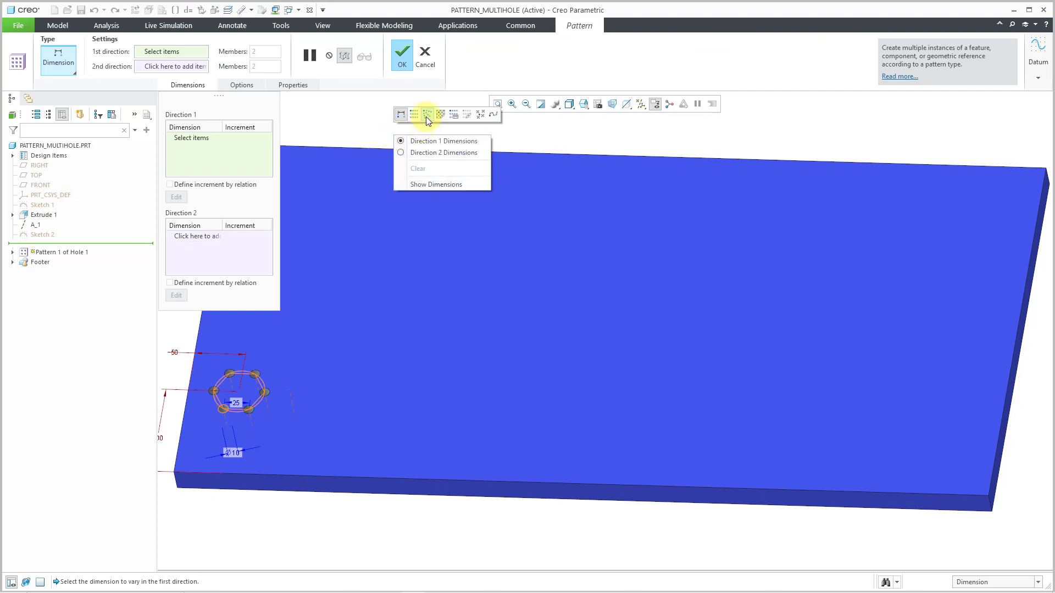
click(426, 116)
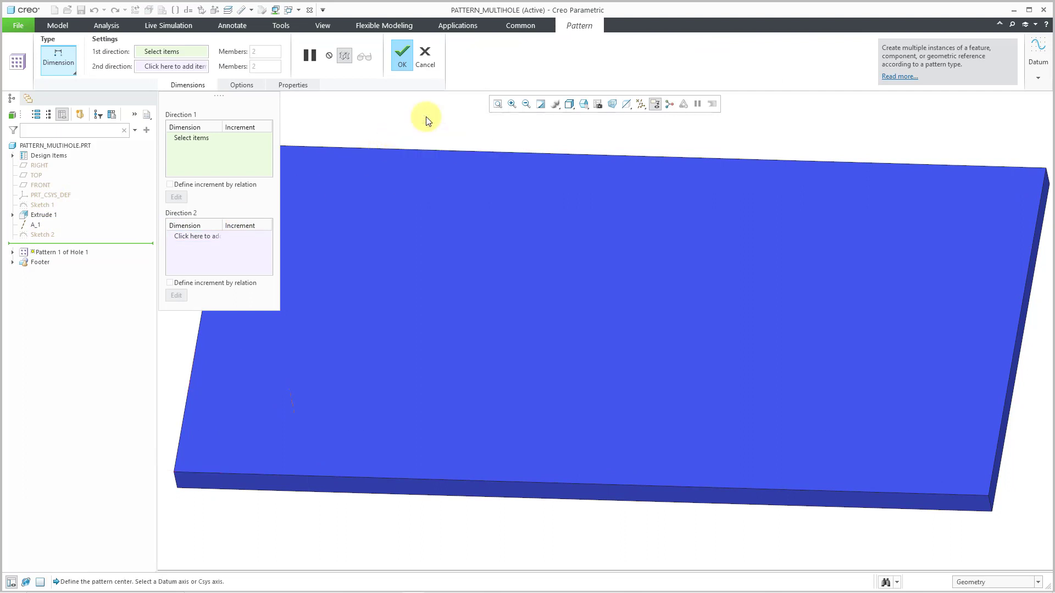
click(294, 400)
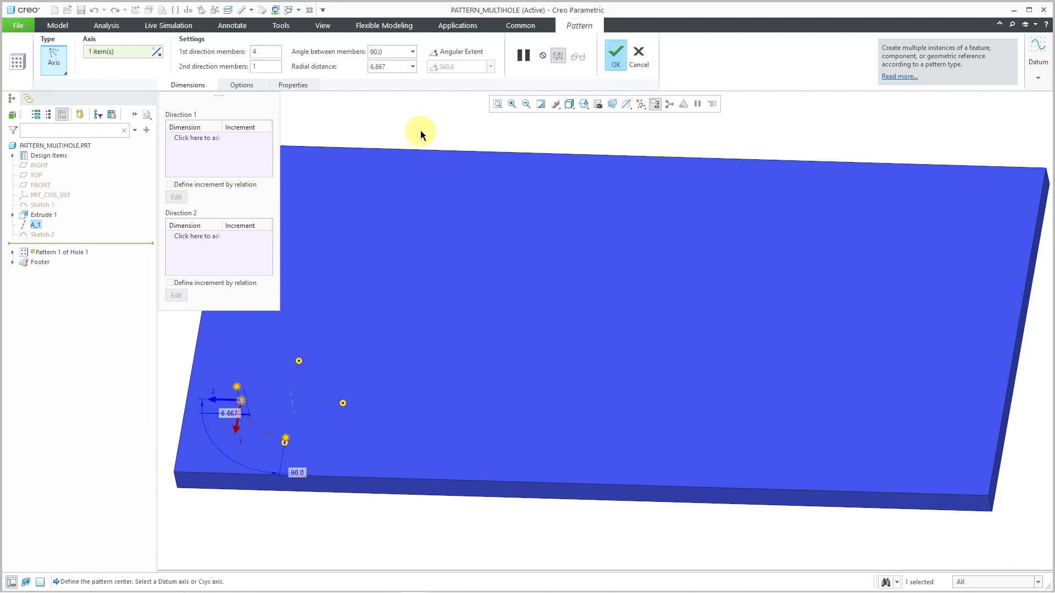
click(618, 57)
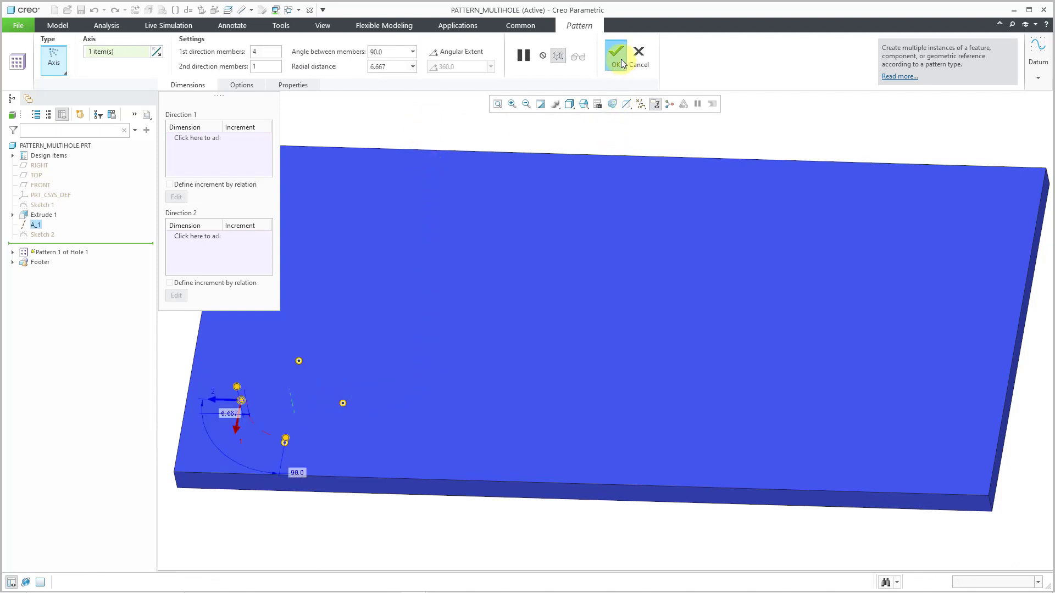
click(446, 123)
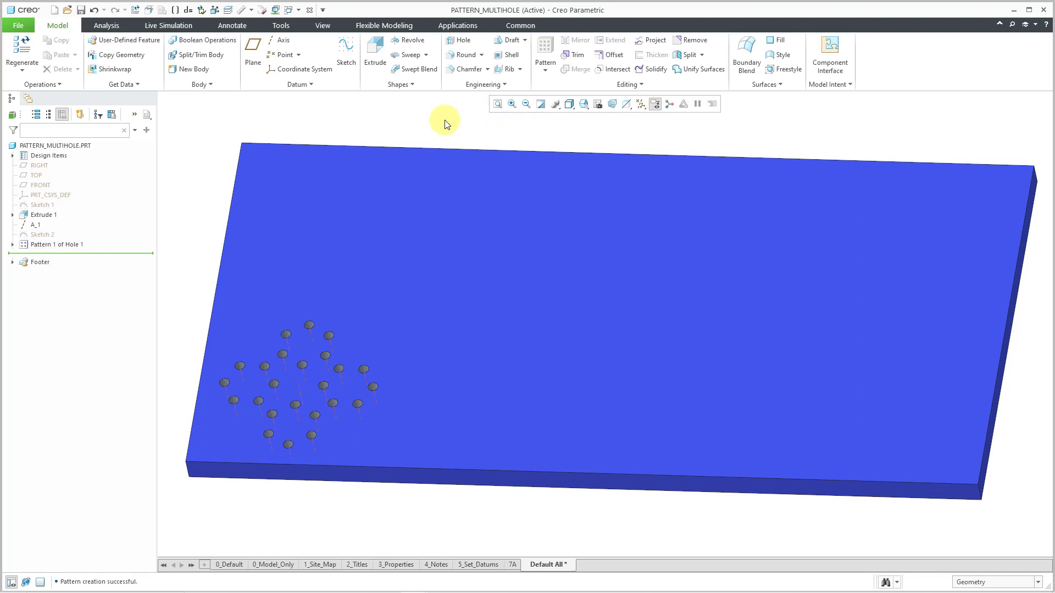
click(643, 105)
click(673, 130)
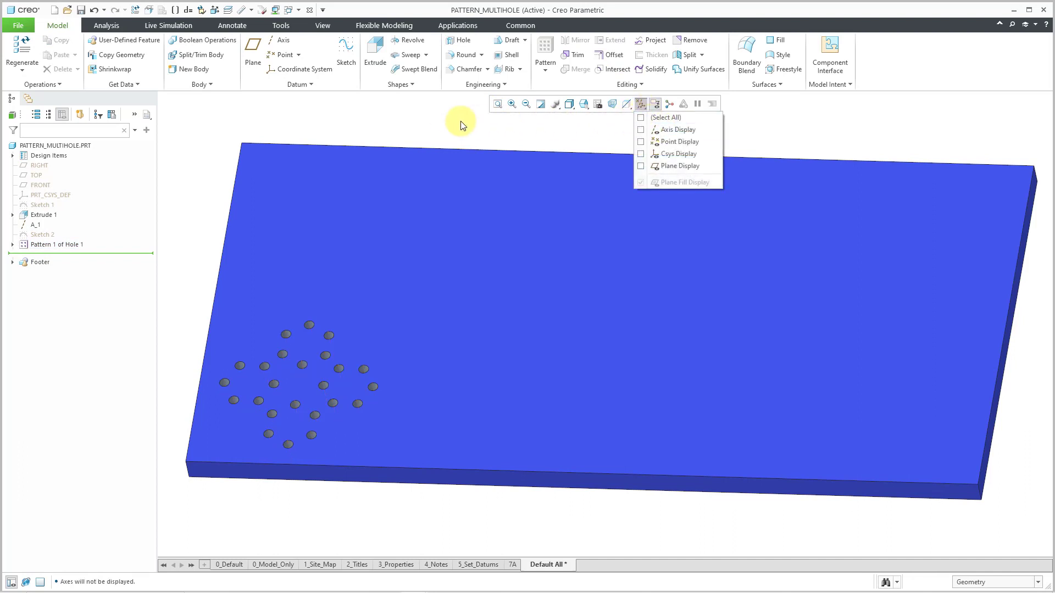
Check PTC_ACTUAL_PAT_MEMBERS and PTC_TOTAL_PAT_MEMBERS in the parameters of Pattern 1 of Hole 1
click(61, 246)
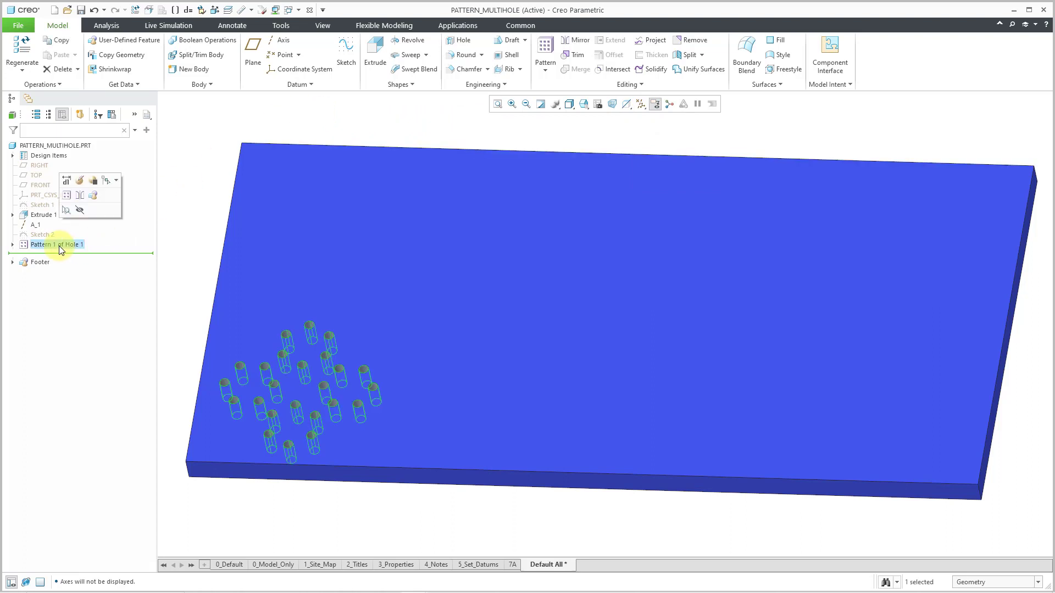
right_click(60, 248)
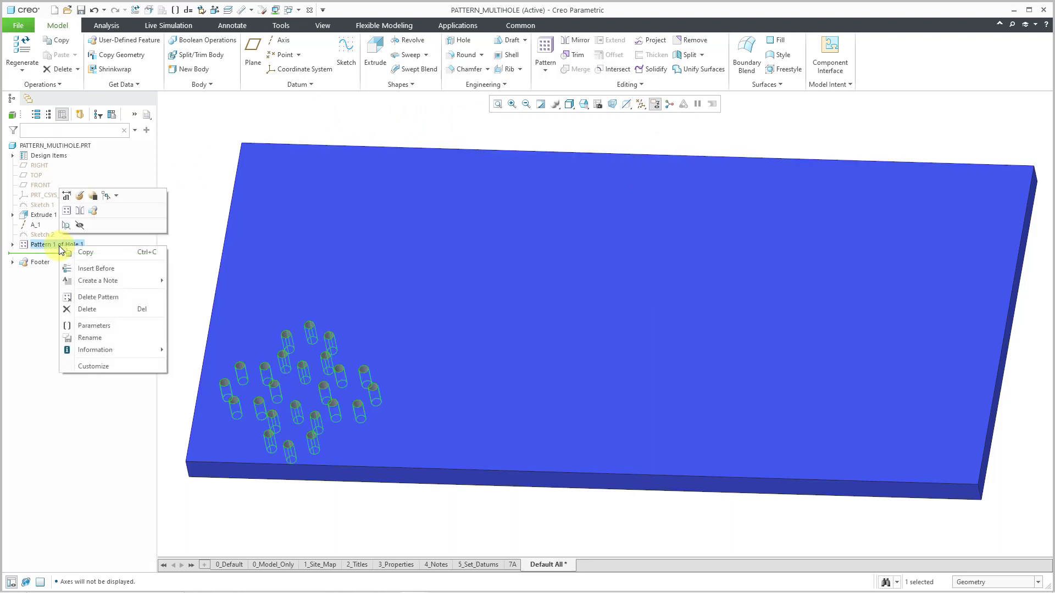
click(92, 327)
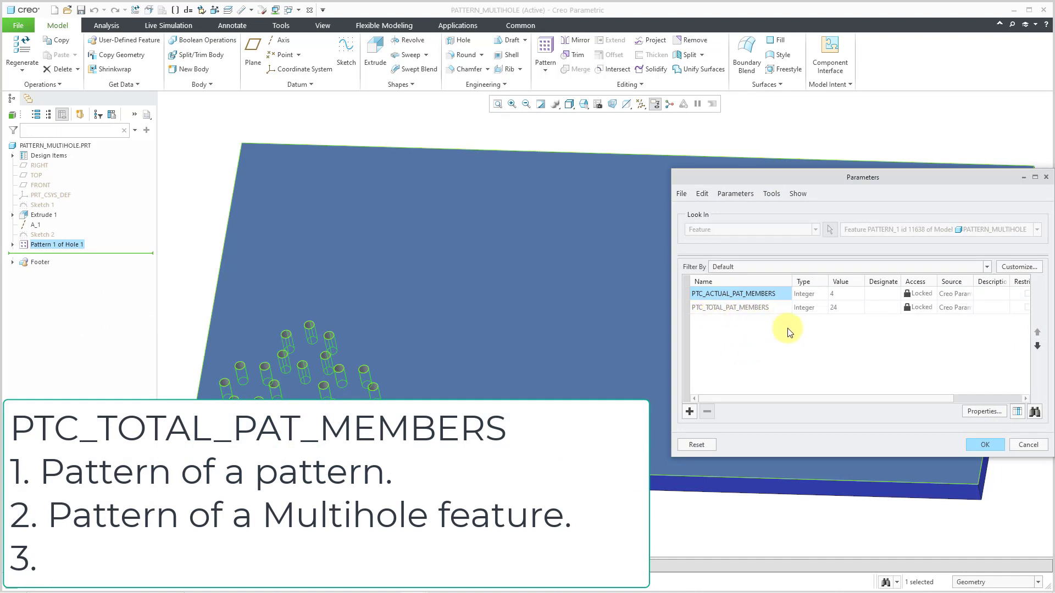
click(993, 446)
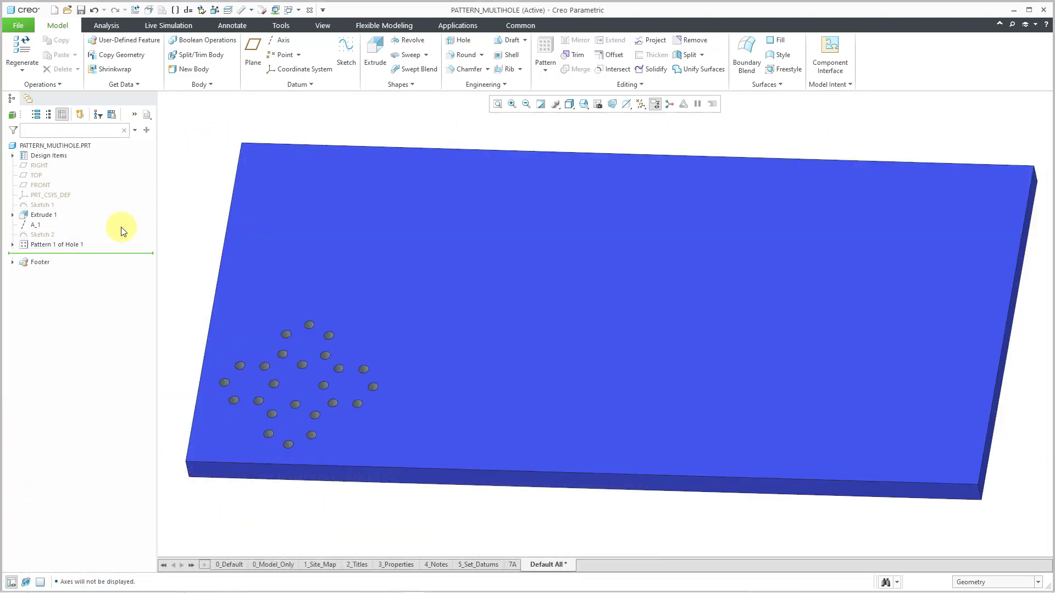
Start a direction pattern of Pattern 1 of Hole 1 along the plate's long front edge with 4 members spaced 200
click(71, 246)
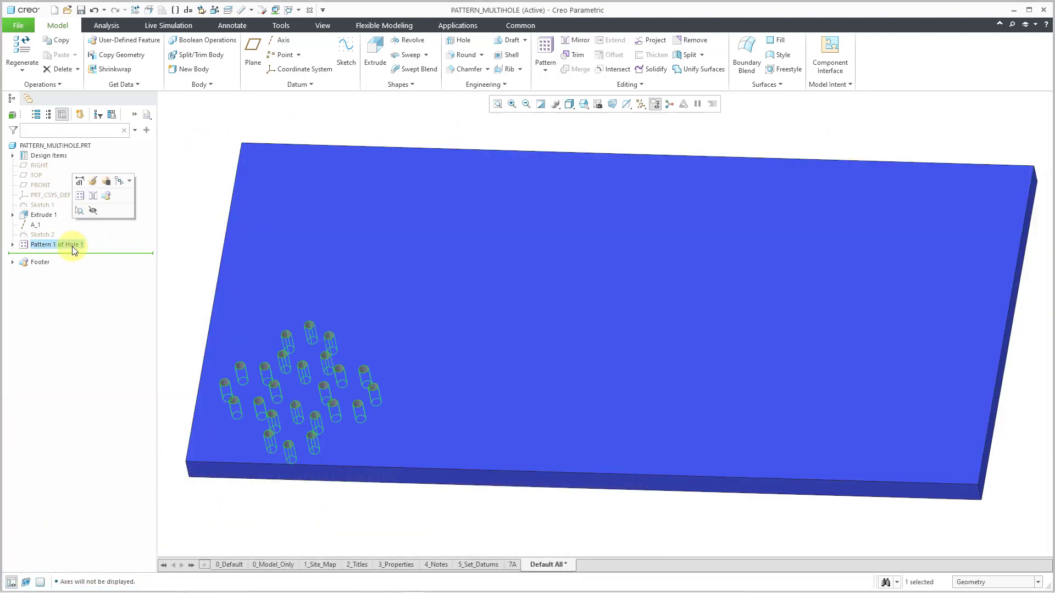
click(80, 196)
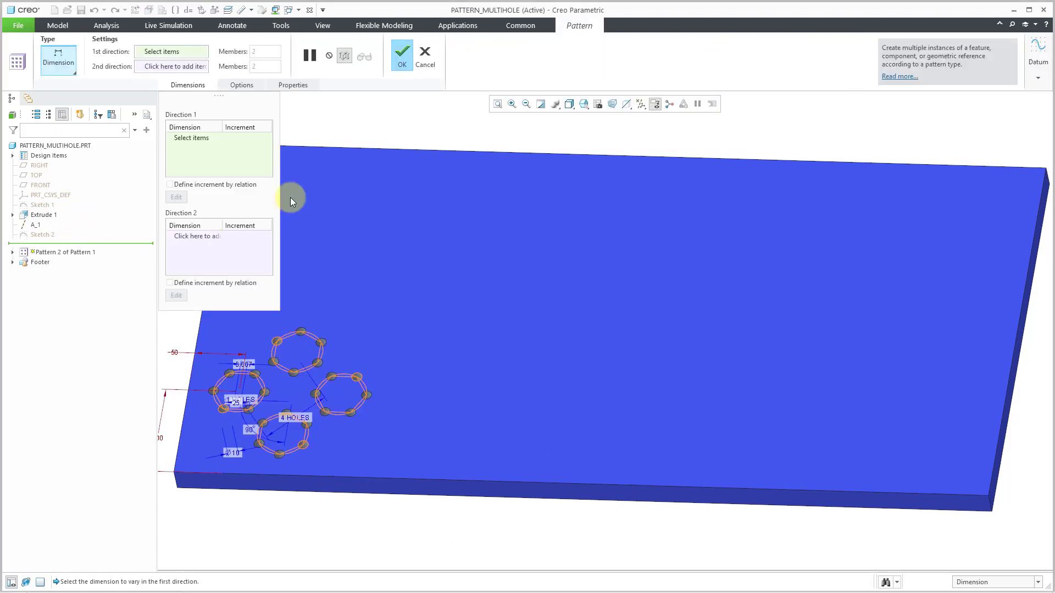
right_click(405, 123)
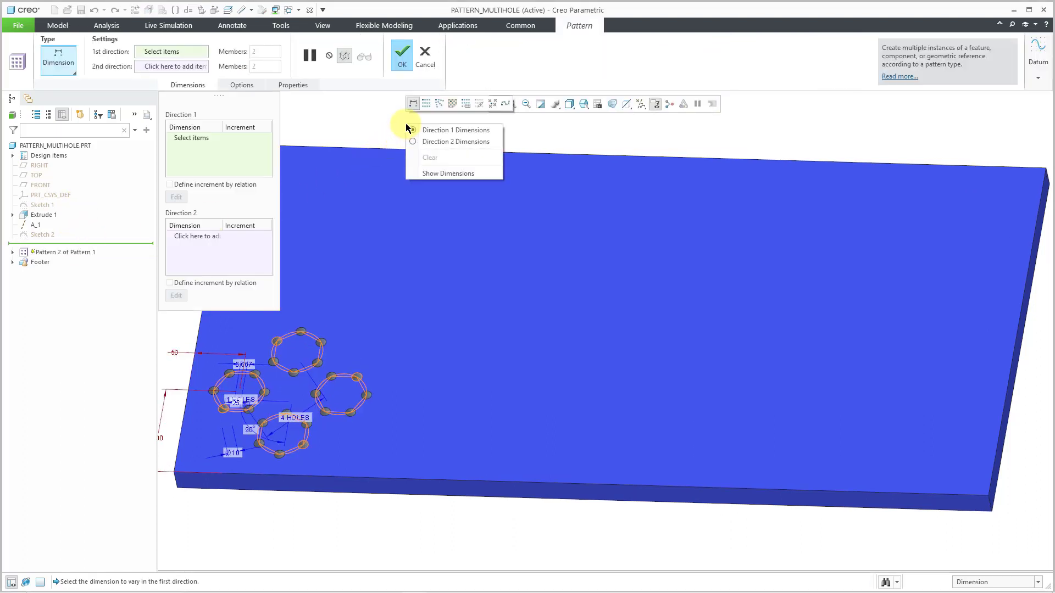
click(426, 103)
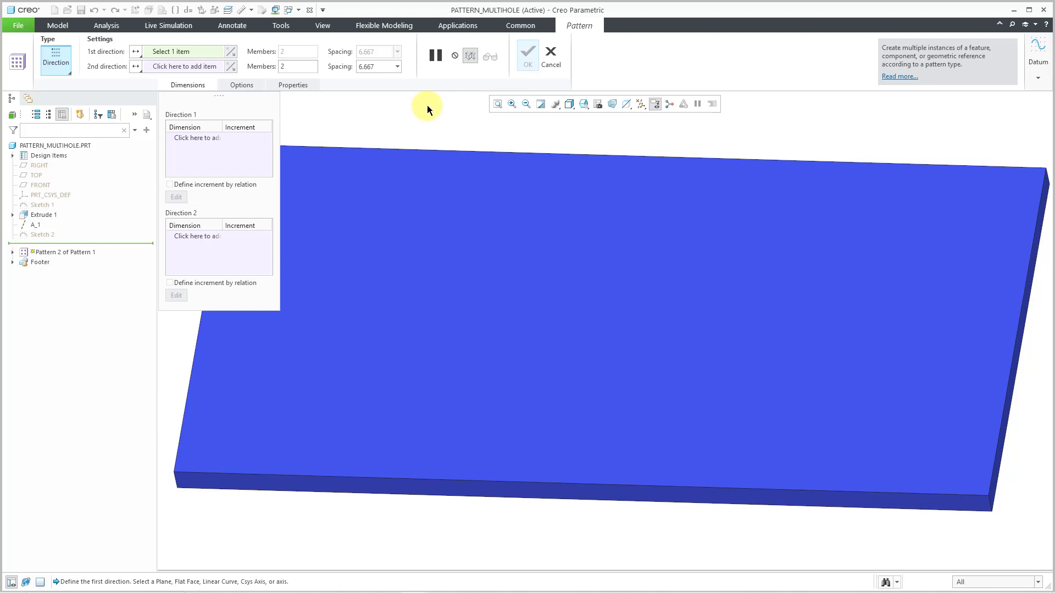
click(572, 487)
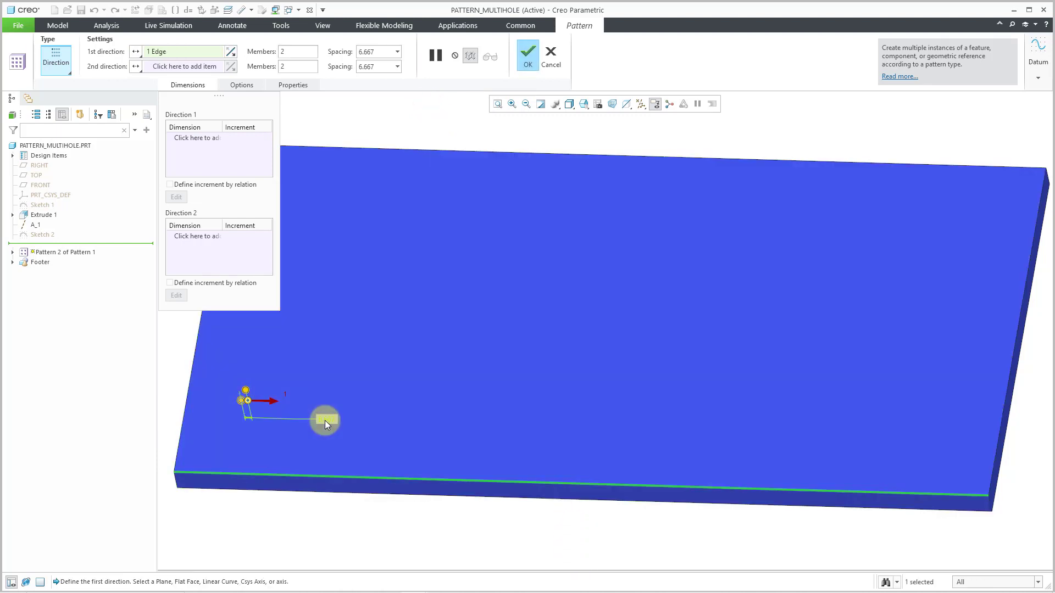
double_click(325, 420)
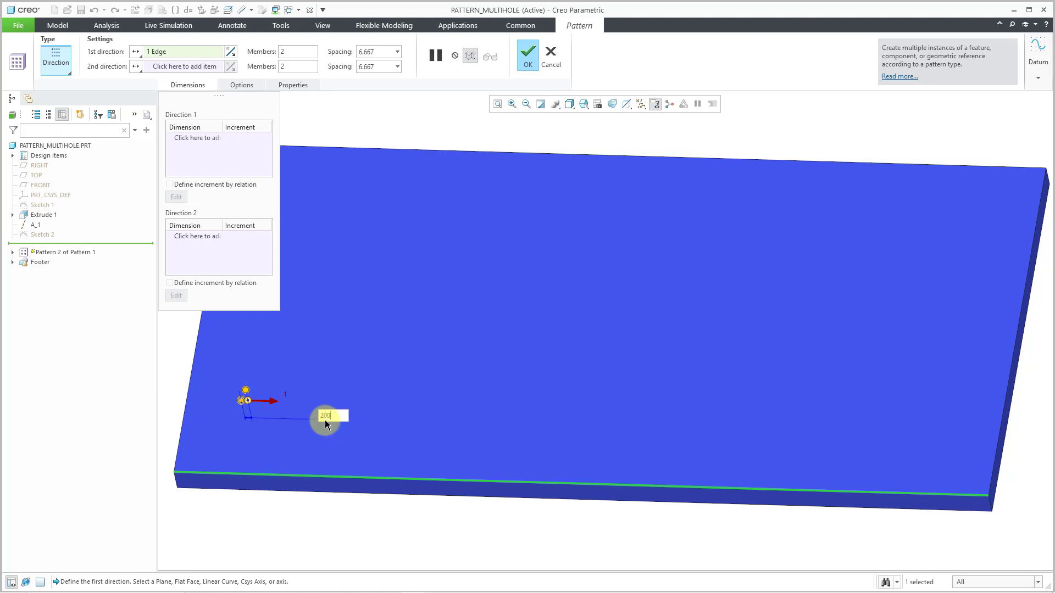
text(200)
key(Return)
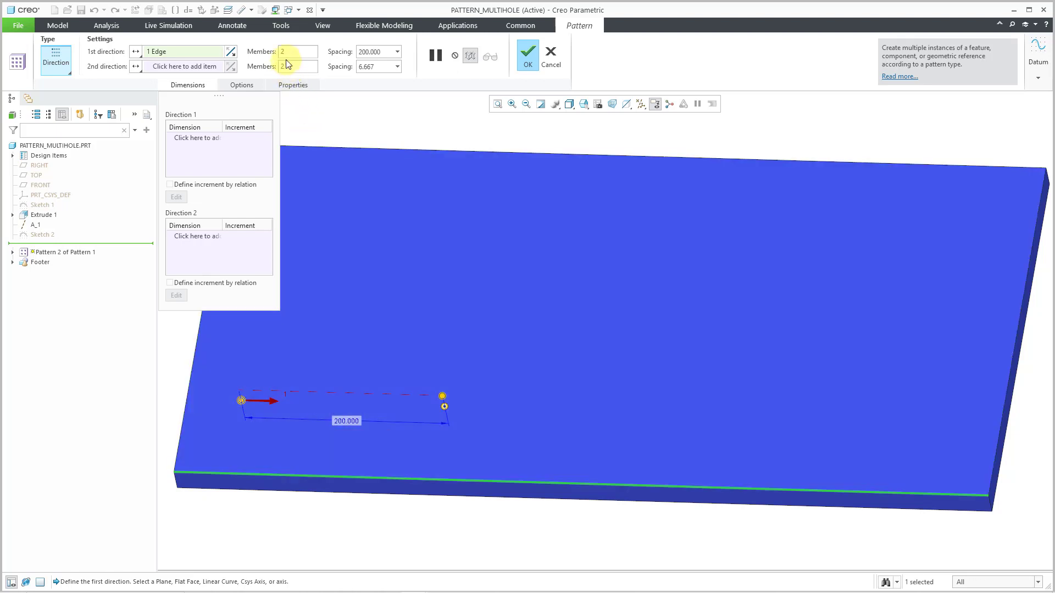
double_click(286, 52)
text(4)
Add a second direction along the plate's short edge with 2 members and a spacing of -200, and complete the pattern
click(206, 66)
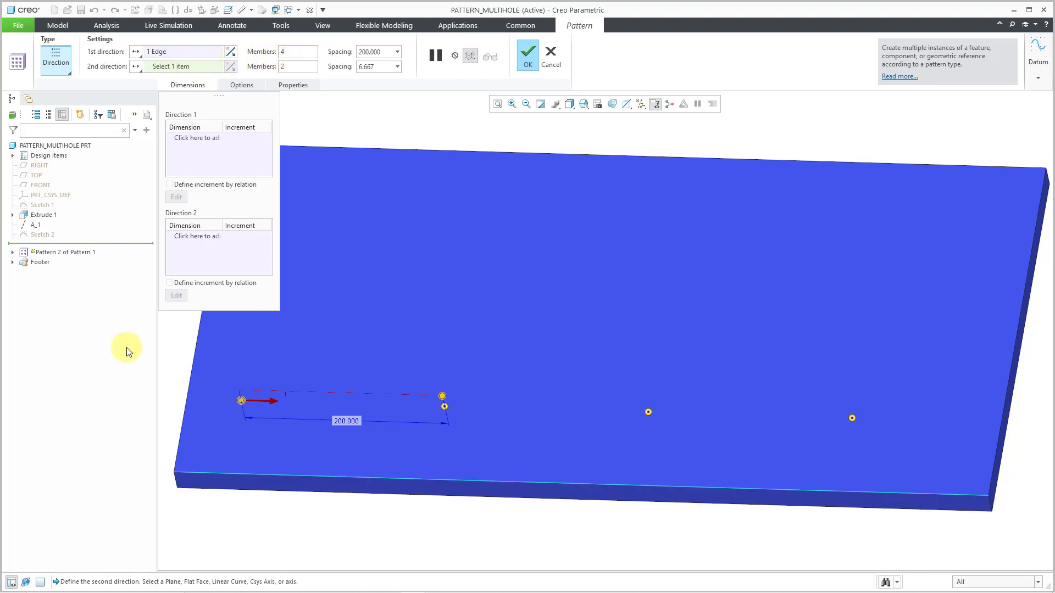
click(192, 352)
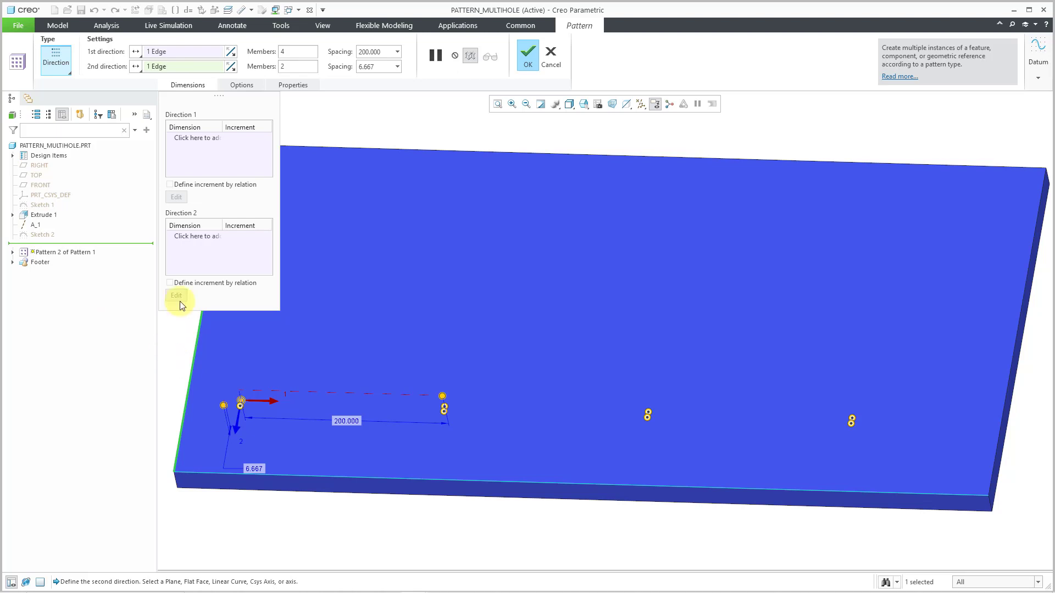
double_click(383, 67)
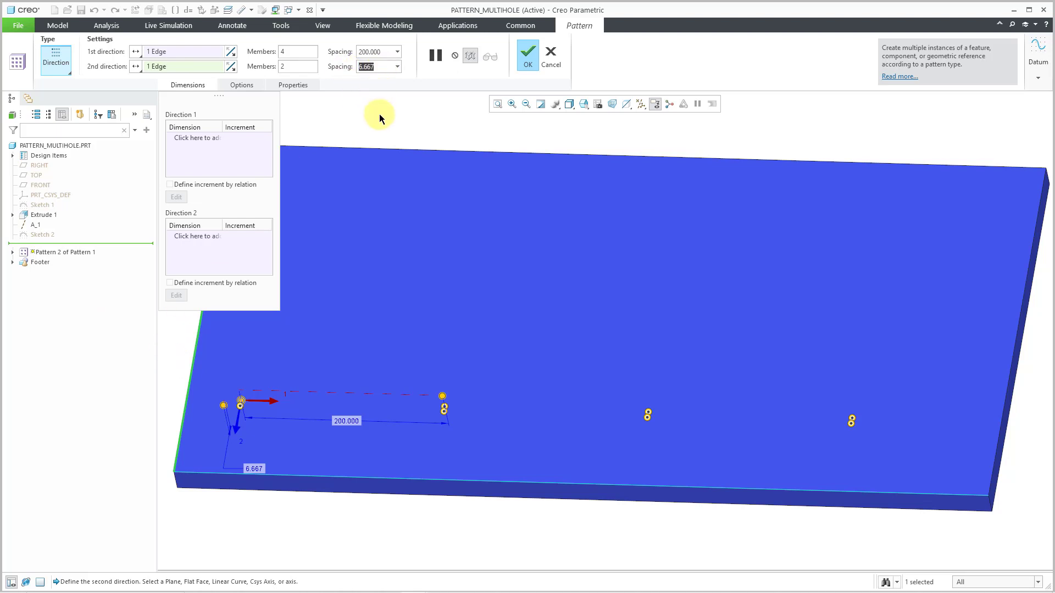
text(-200)
key(Return)
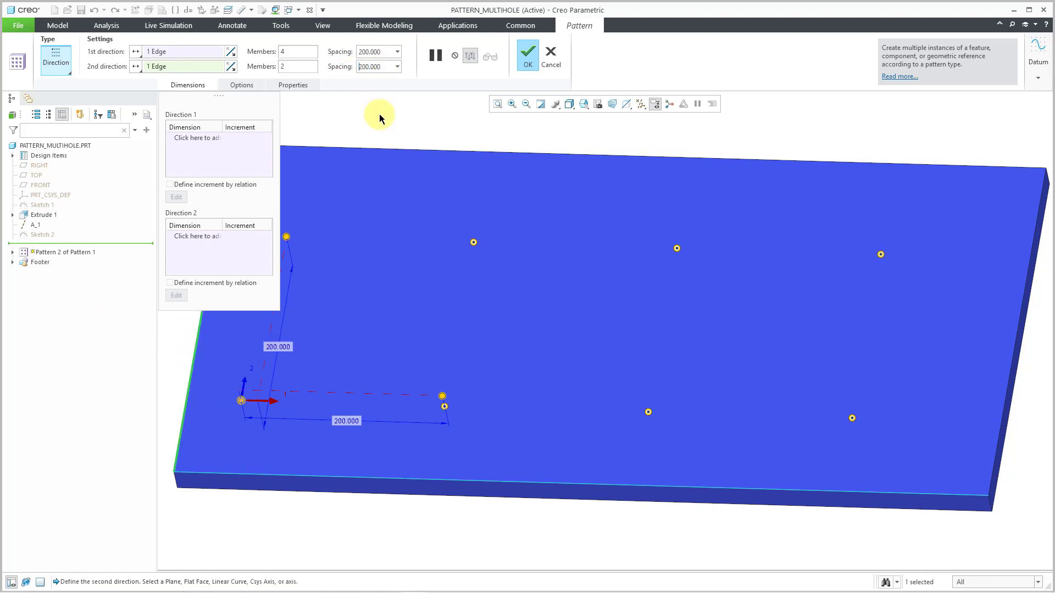
click(530, 63)
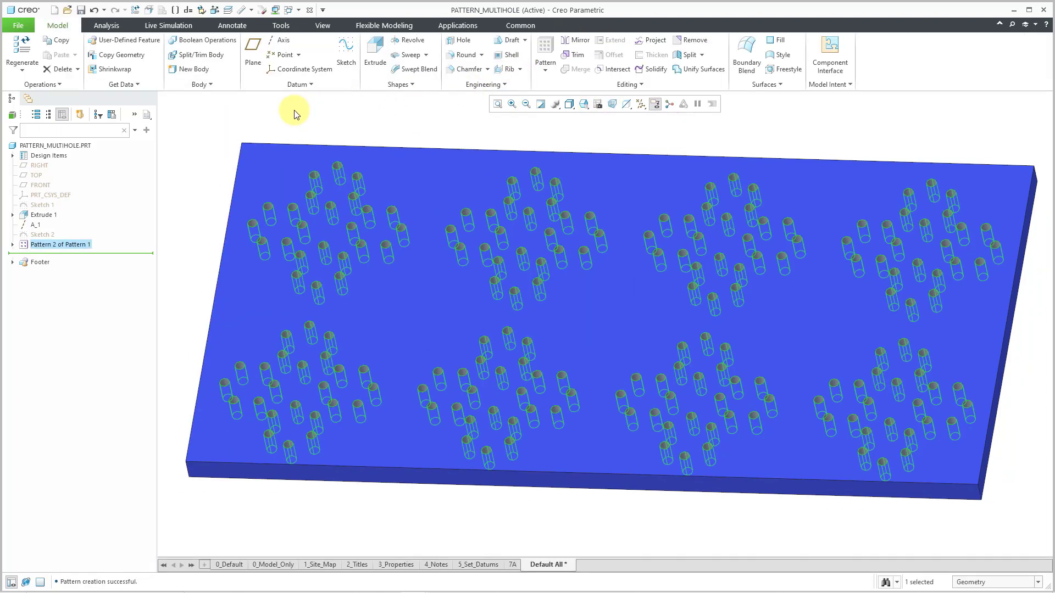
Check the actual and total pattern member parameters of Pattern 2 of Pattern 1 in the multi-hole plate
click(64, 244)
right_click(65, 246)
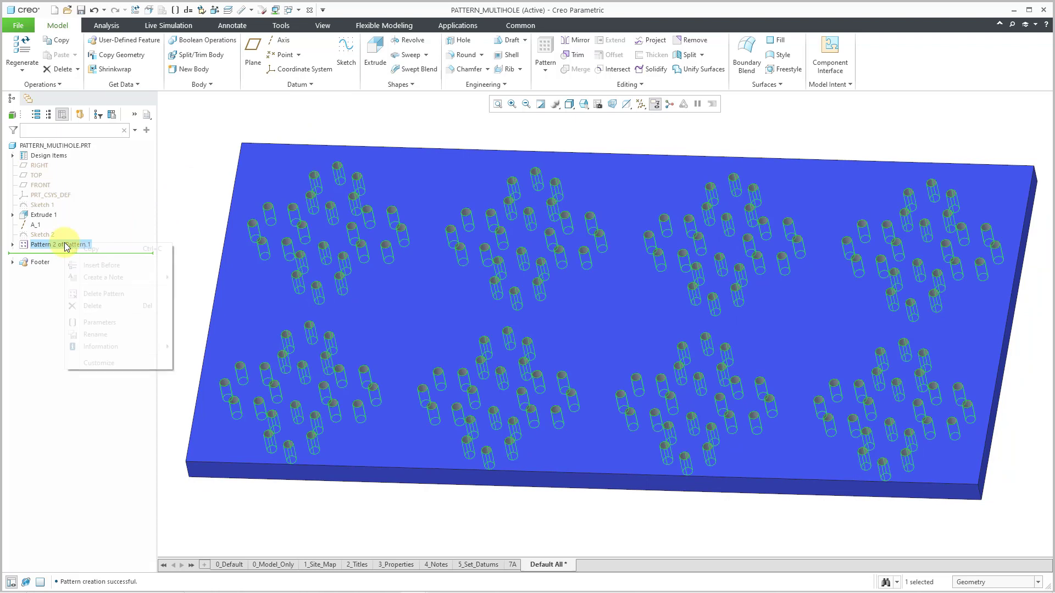
click(93, 325)
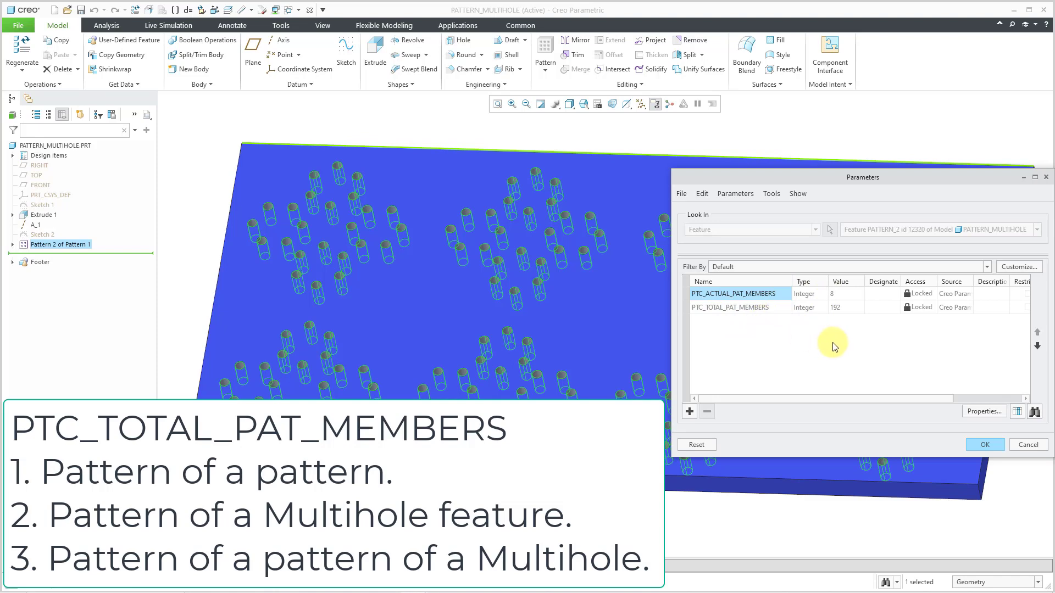
click(998, 446)
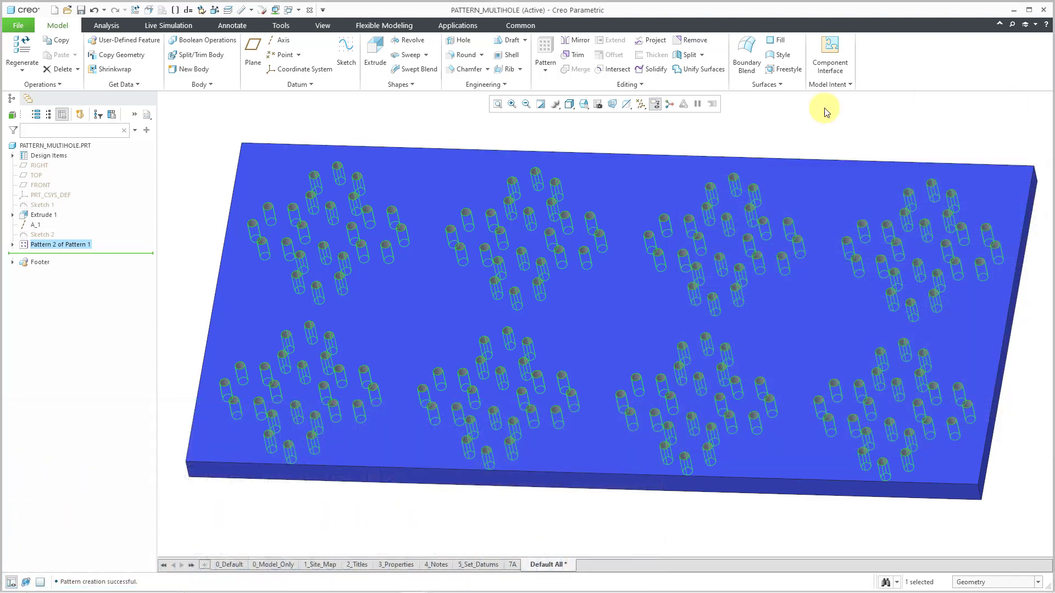
Expand Pattern 2 of Pattern 1 and check the member parameters of the nested Pattern 1 of Hole 1
click(13, 245)
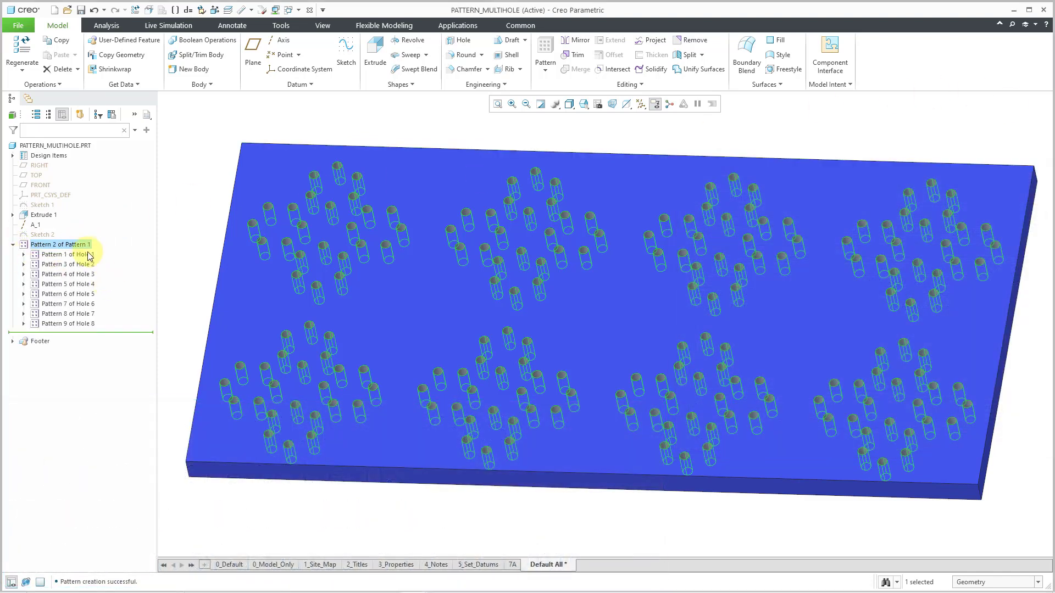
click(77, 256)
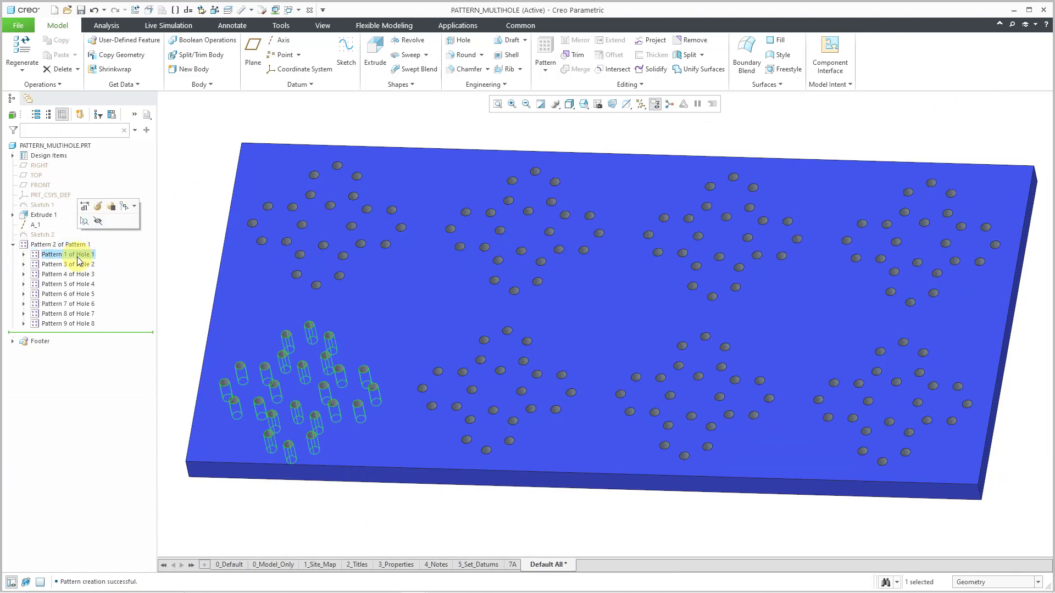
right_click(78, 261)
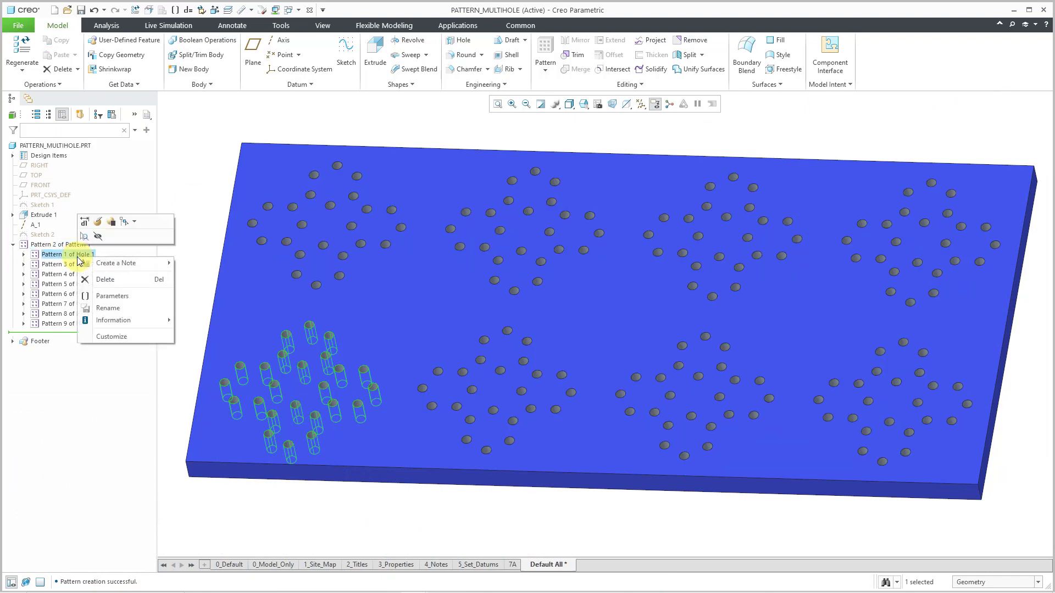
click(107, 301)
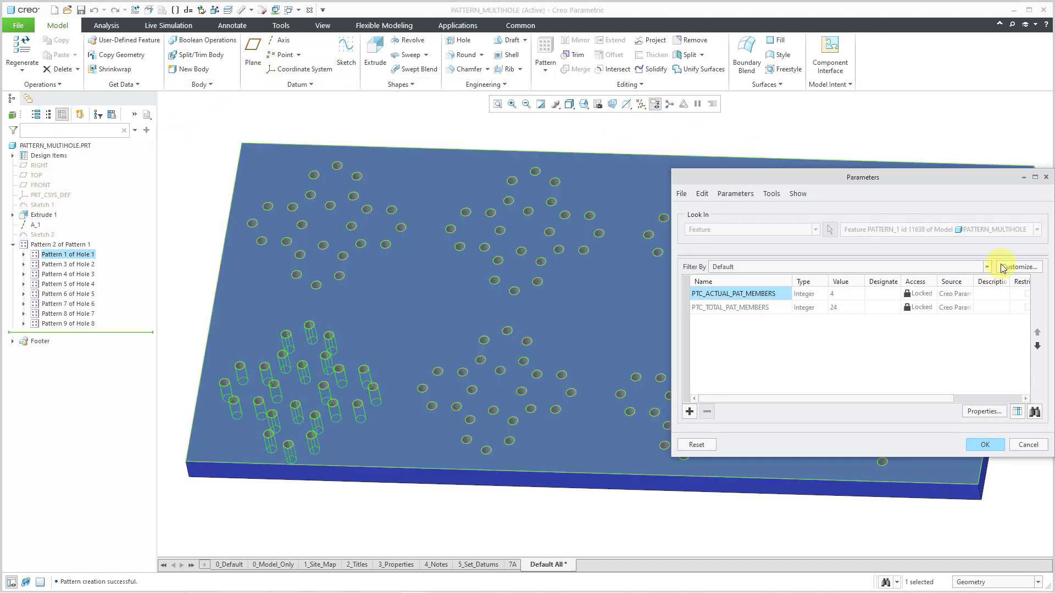
click(987, 444)
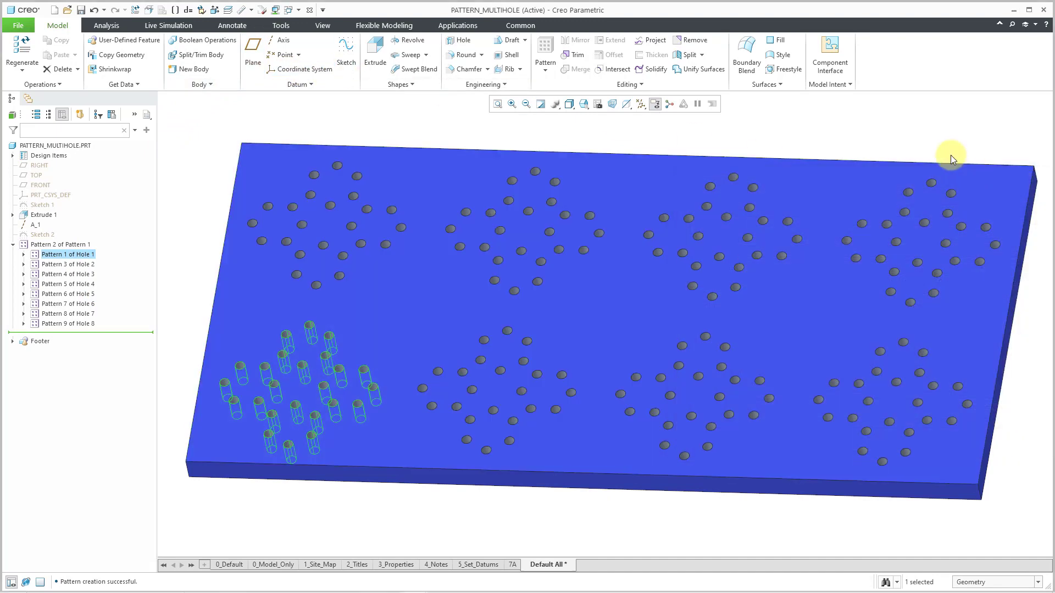
click(943, 146)
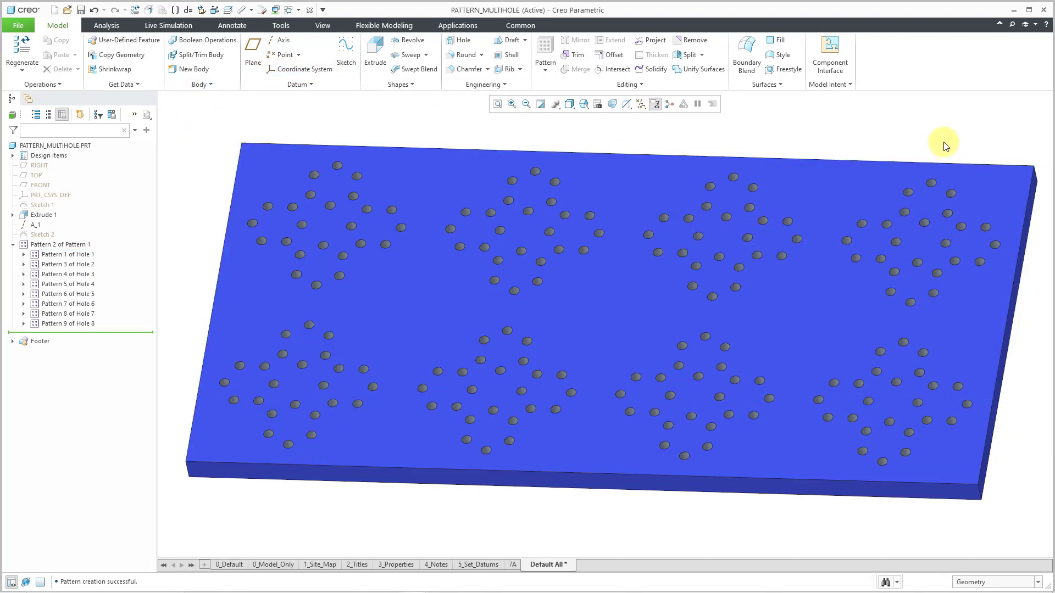